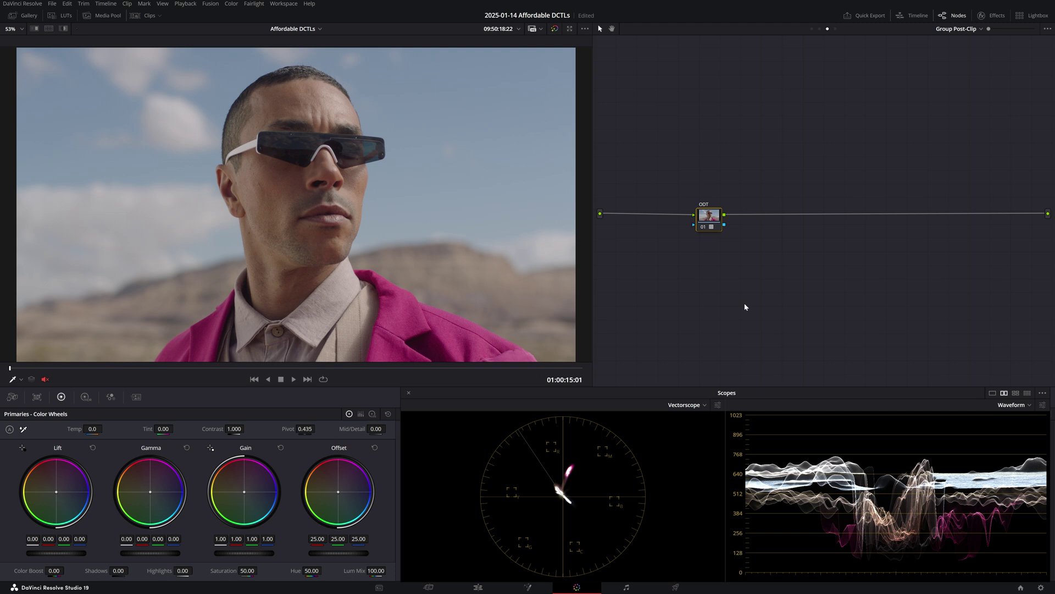
Step: Browse the ODT node's Arri LUTs without applying one, then show the Clip node graph
right_click(712, 218)
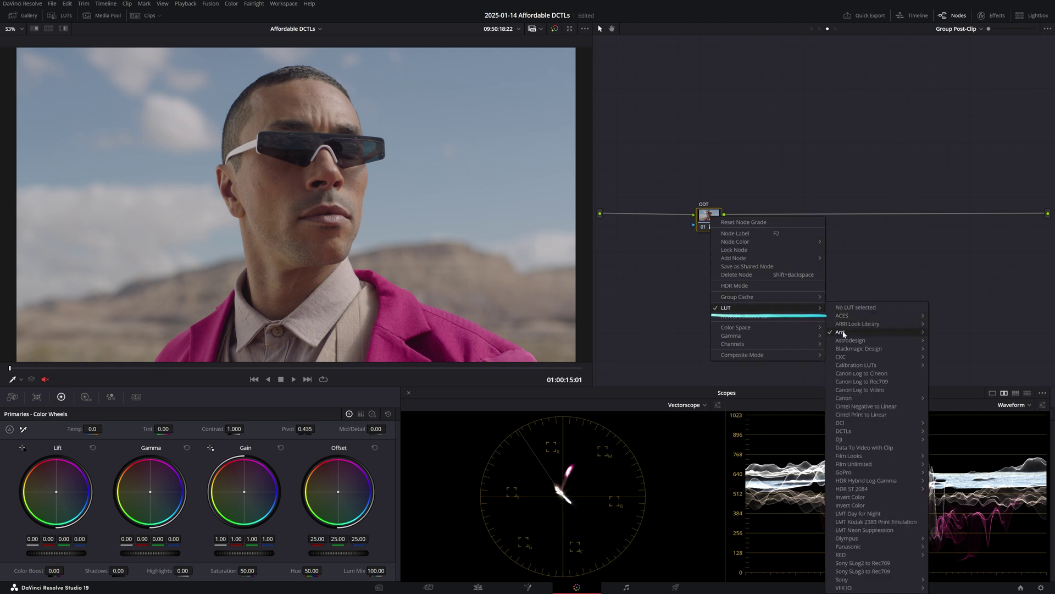
mouse_move(840, 332)
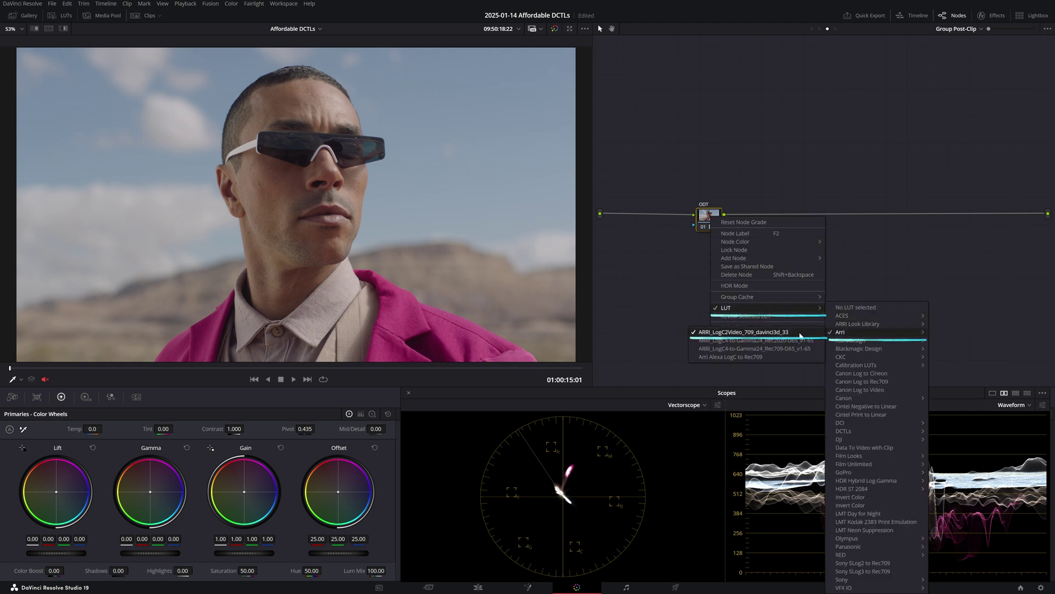
click(937, 258)
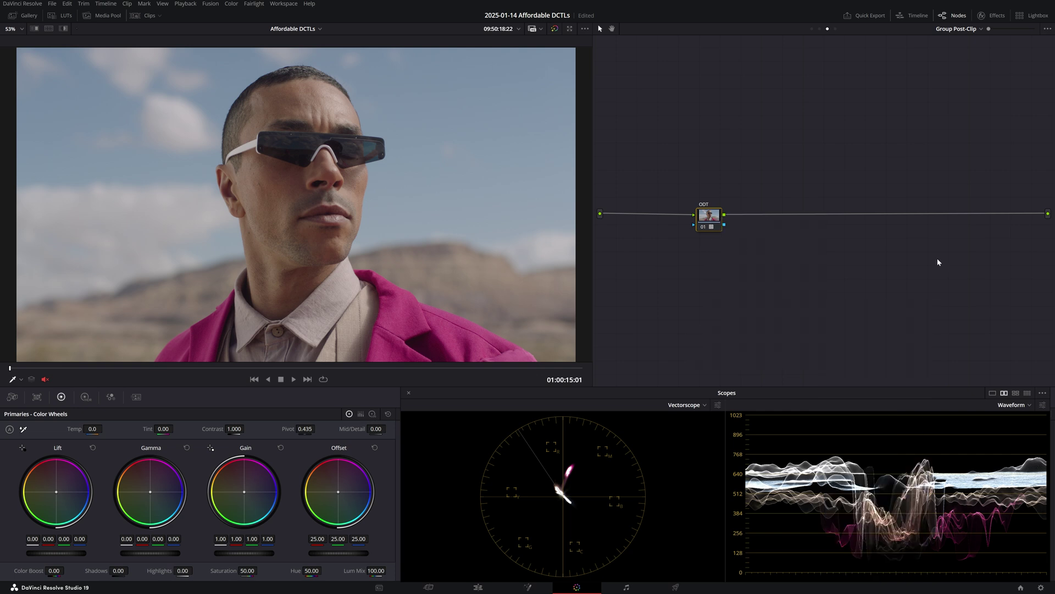
click(824, 28)
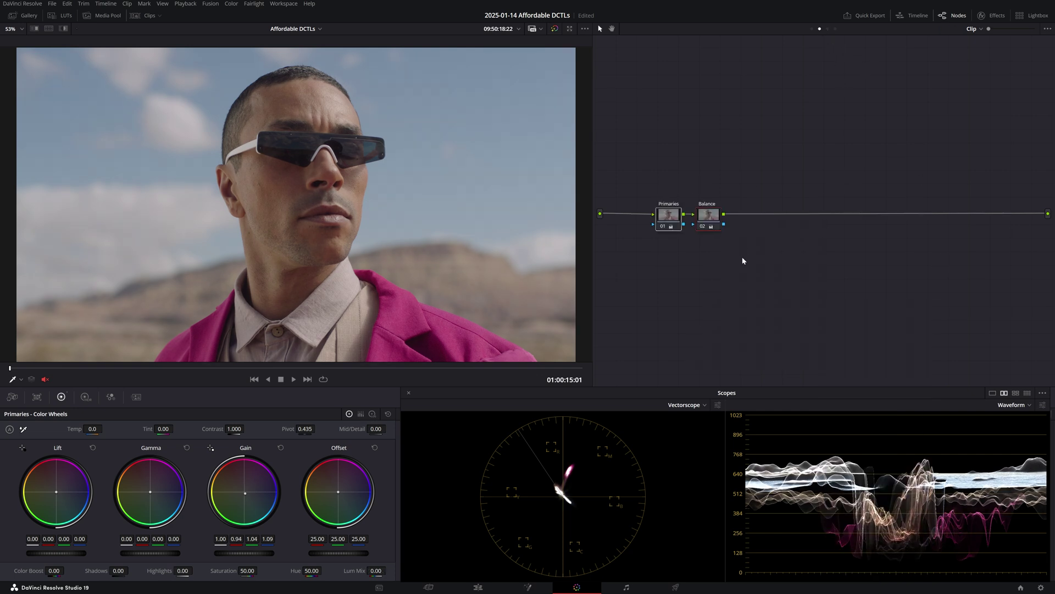
Step: Save, move node 03 below Balance, and apply the IC_Hue_vs_Contrast DCTL to it
key(ctrl+s)
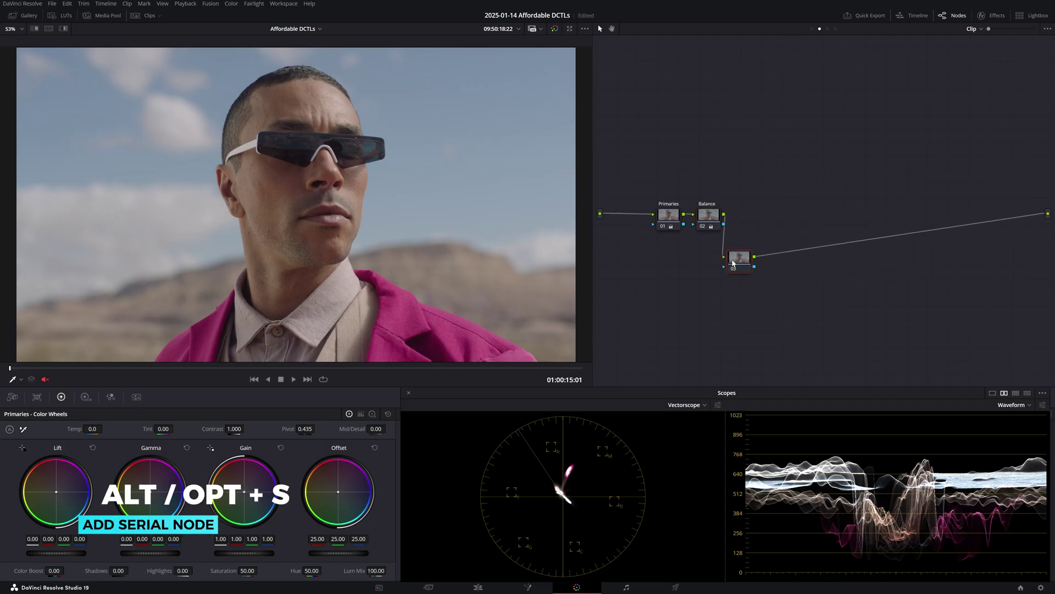
drag(745, 218, 743, 262)
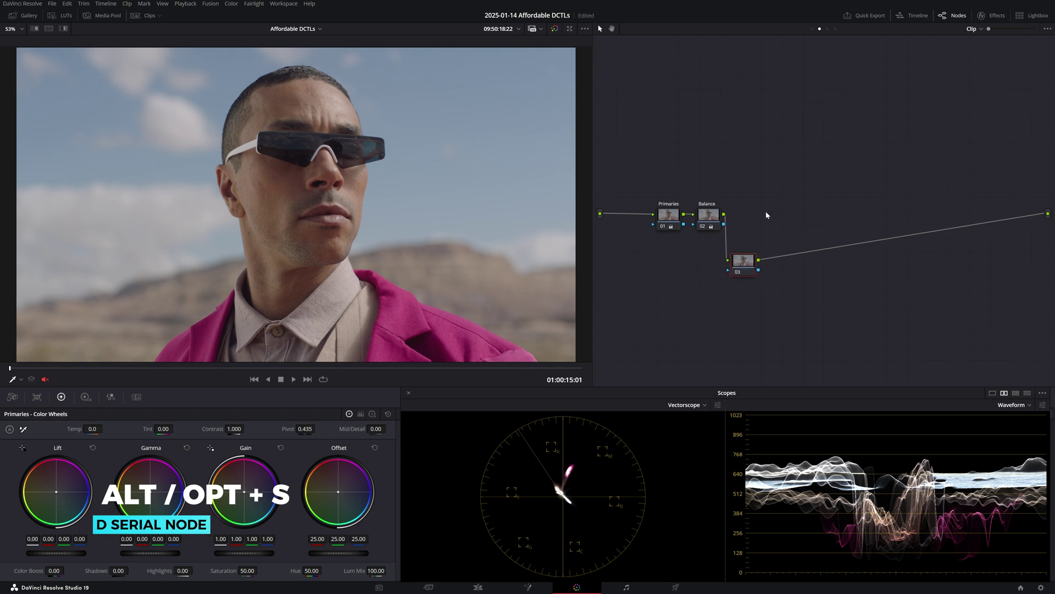
click(990, 15)
drag(930, 88, 738, 282)
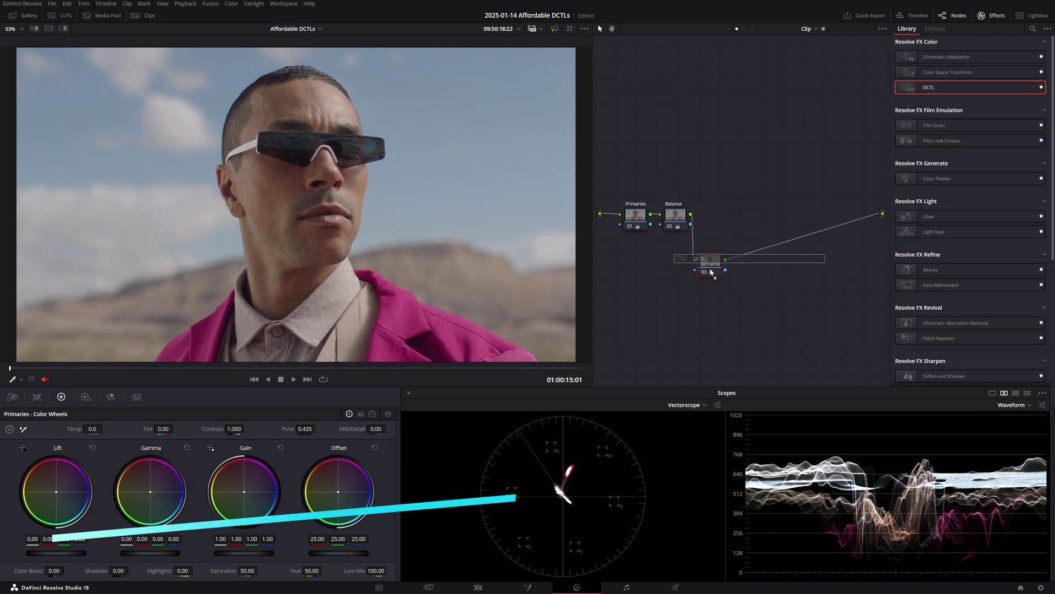
click(982, 54)
scroll(983, 54, down, 10)
key(Return)
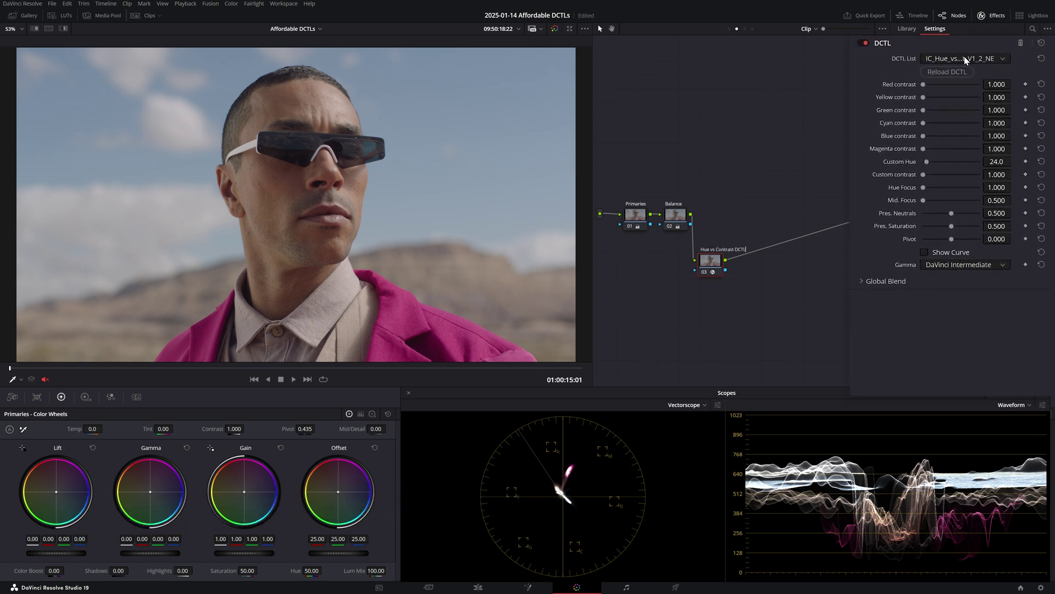
click(947, 265)
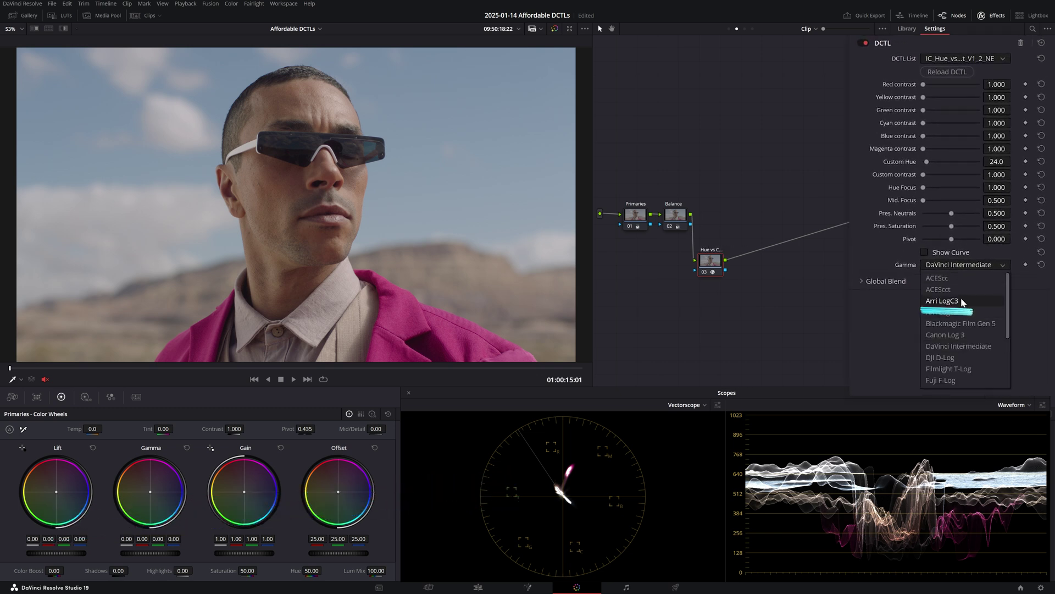
Step: Set Arri LogC3 gamma and tune hue 19.9, contrast 1.479, mid focus 0.844 using the curve overlay
click(949, 312)
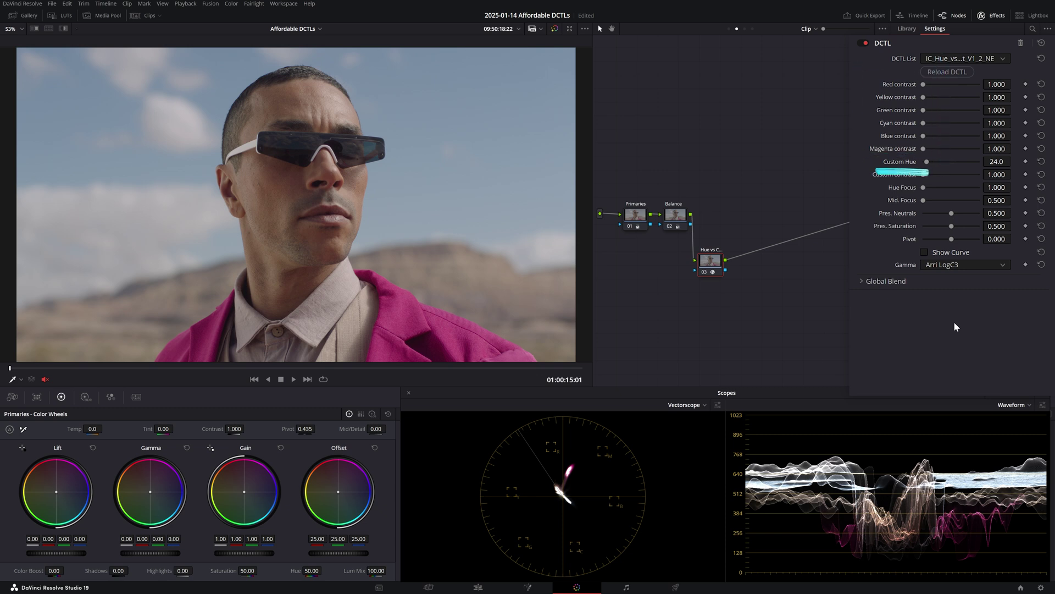
click(924, 251)
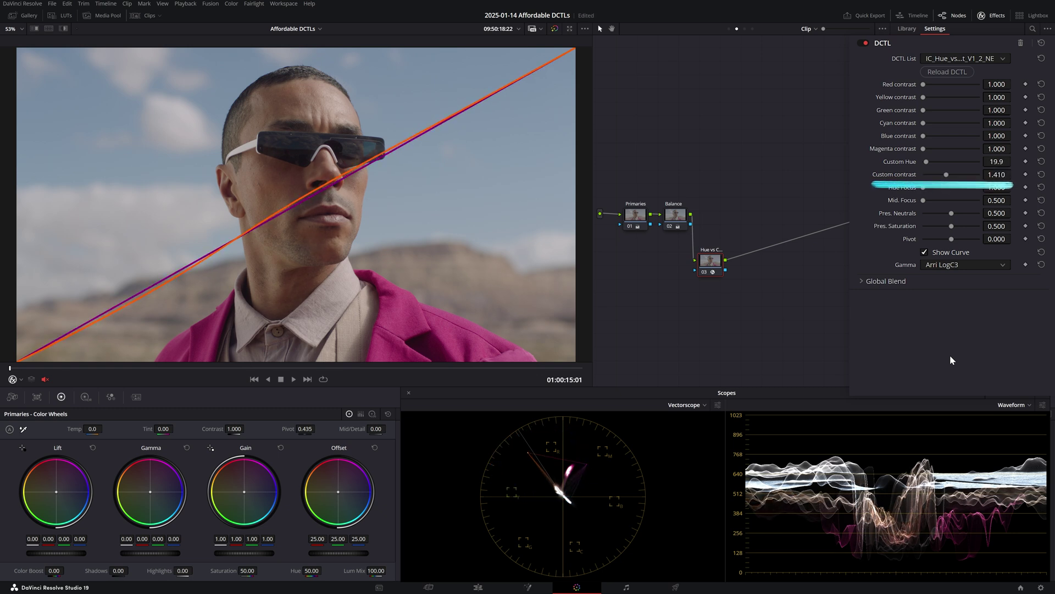
click(924, 252)
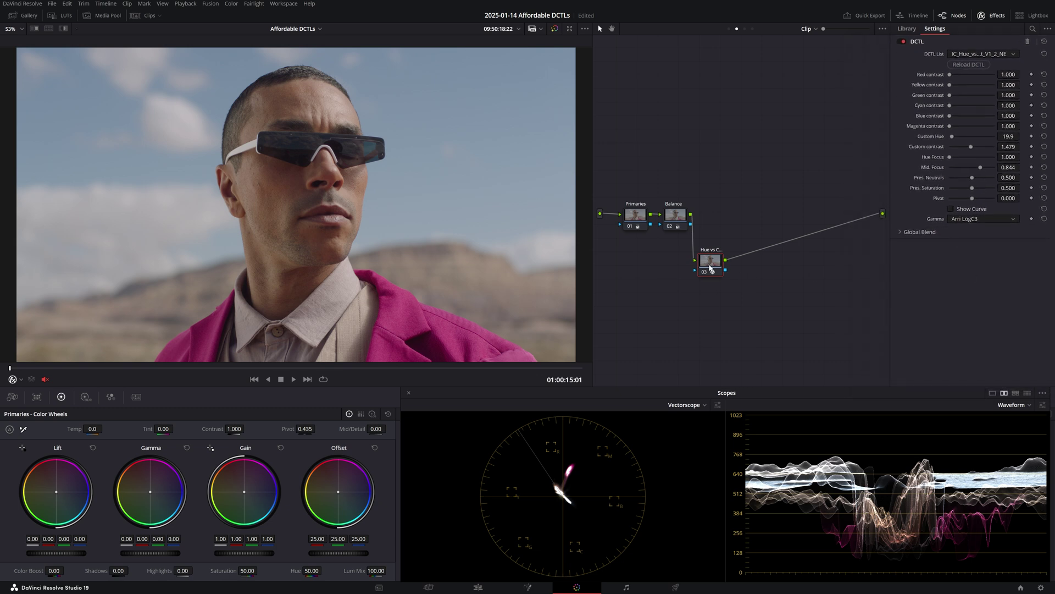
Step: Add node 04 below node 03 and switch its custom curve to editable splines
key(alt+s)
drag(750, 268, 710, 300)
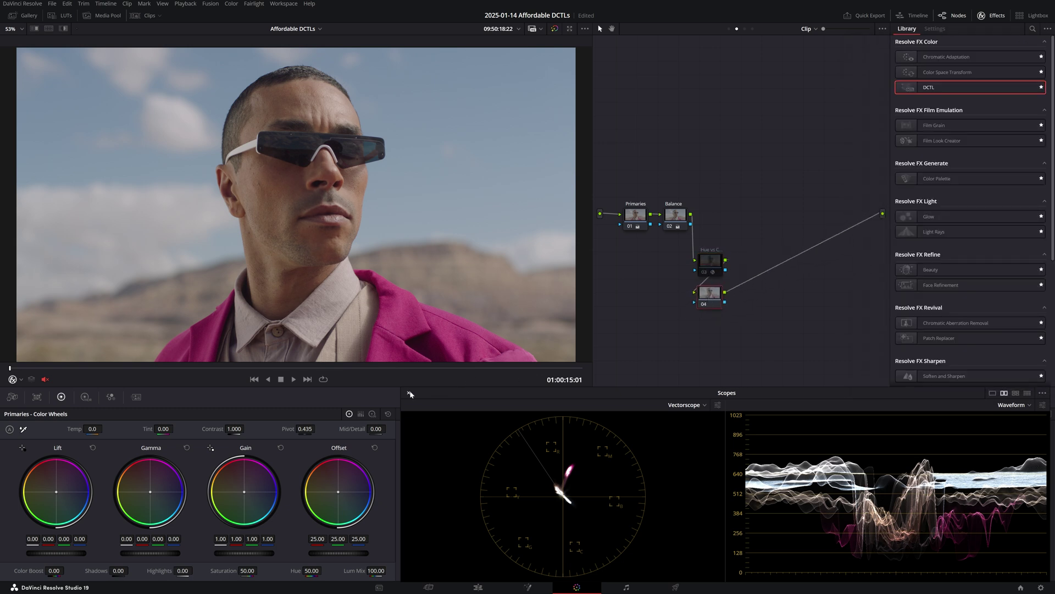
click(408, 393)
click(782, 414)
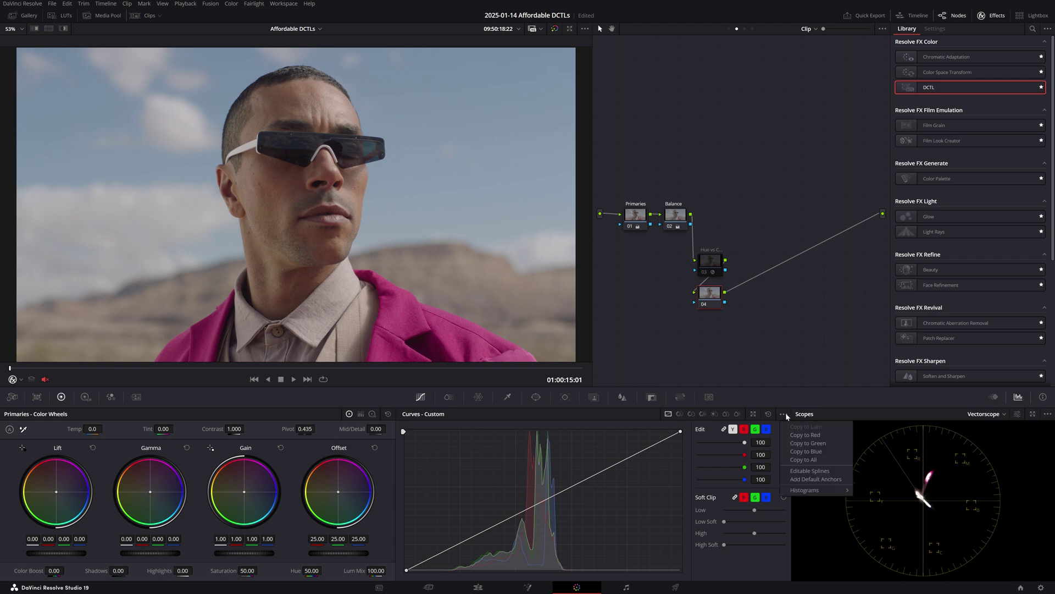
click(796, 472)
Step: Shape node 04's curve into a contrast S-curve, then dismiss the viewer menu
drag(589, 479, 553, 474)
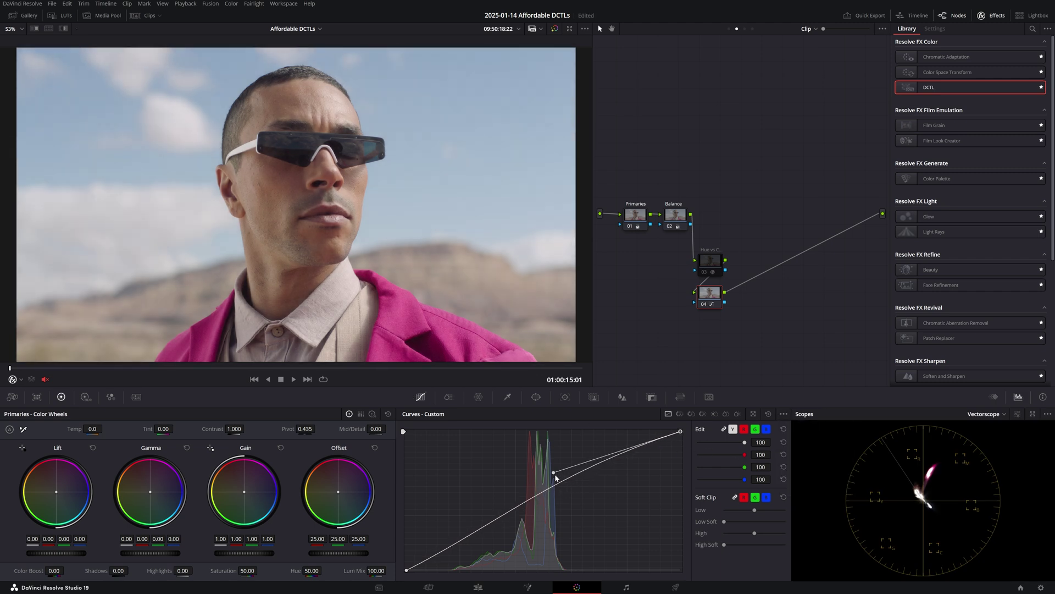
drag(407, 570, 492, 534)
mouse_move(681, 430)
mouse_down()
mouse_move(554, 474)
mouse_move(513, 468)
mouse_up()
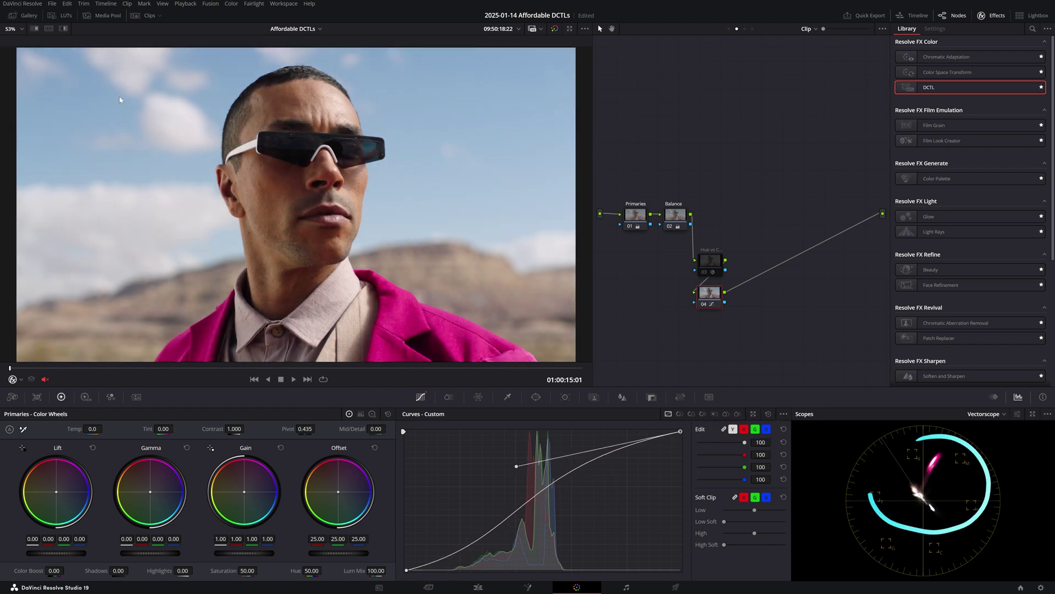
right_click(367, 282)
click(373, 289)
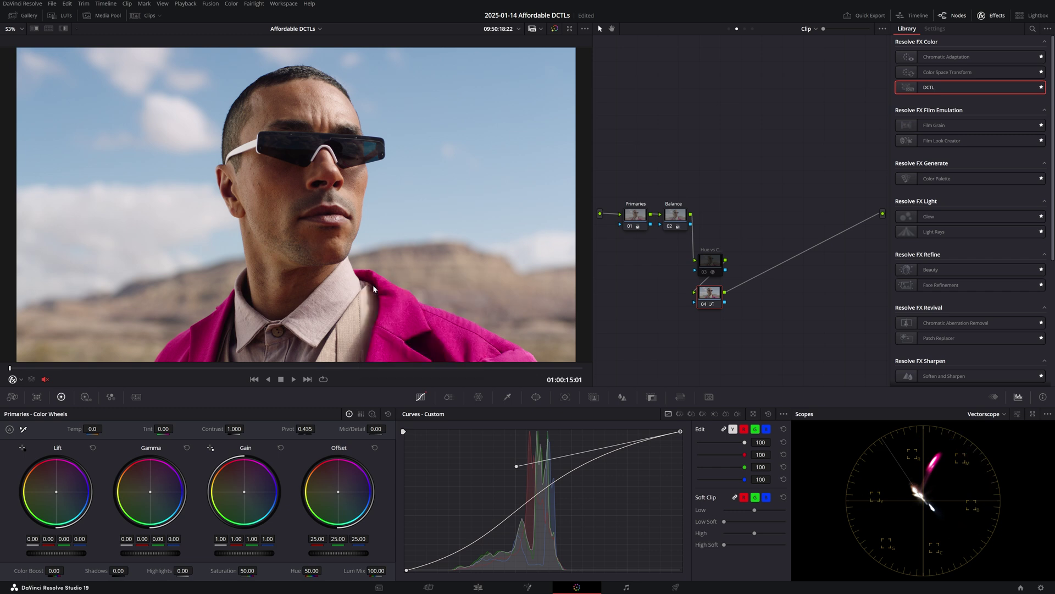
Step: Reset node 04's curve, bow the unlinked luma curve upward, and show full scopes
click(769, 415)
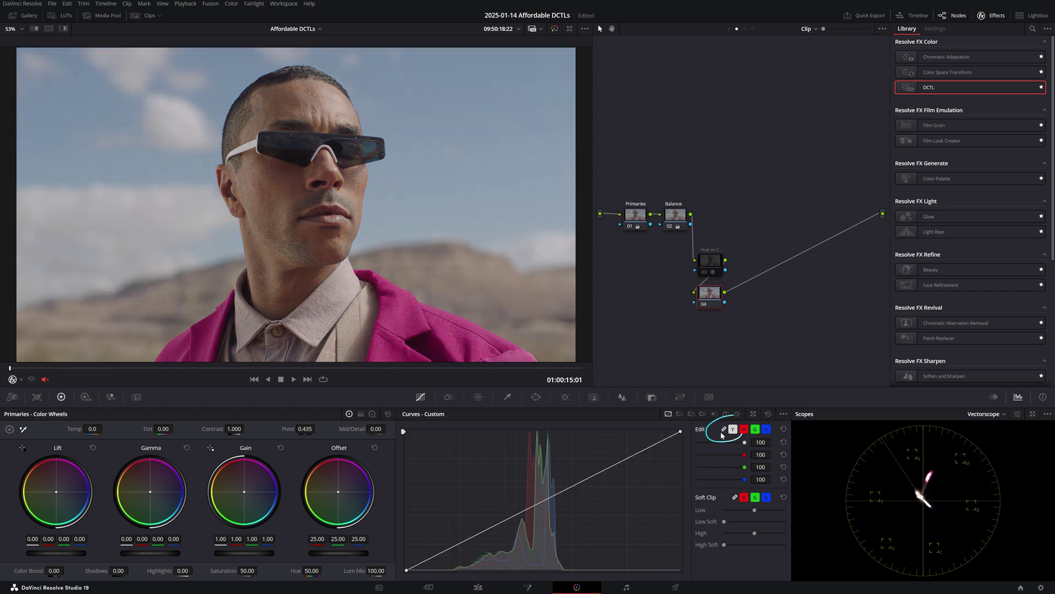
click(722, 431)
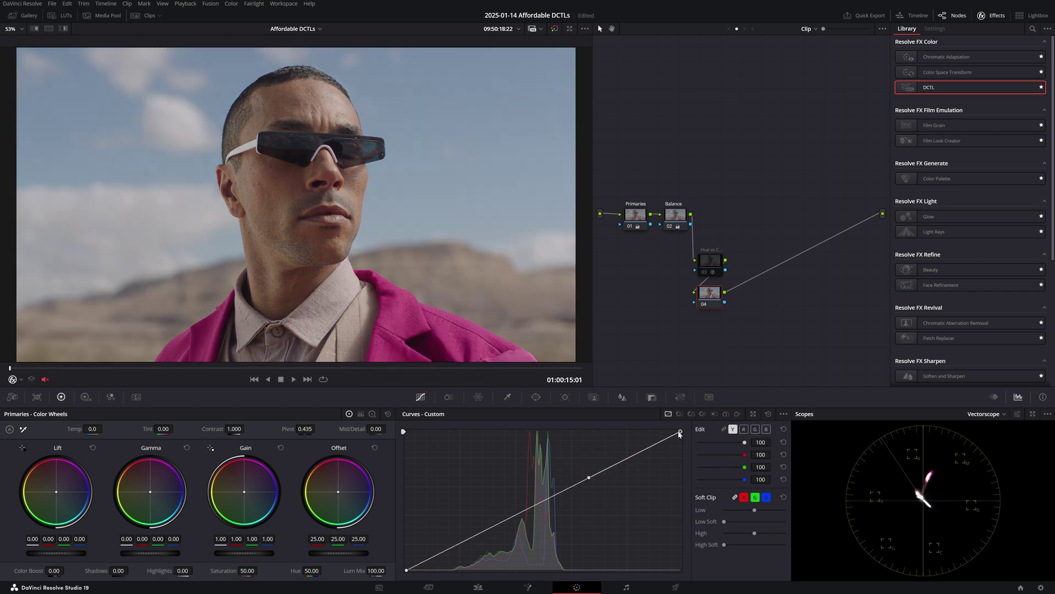
mouse_move(589, 479)
mouse_down()
mouse_move(554, 468)
mouse_move(408, 570)
mouse_up()
drag(498, 526, 524, 542)
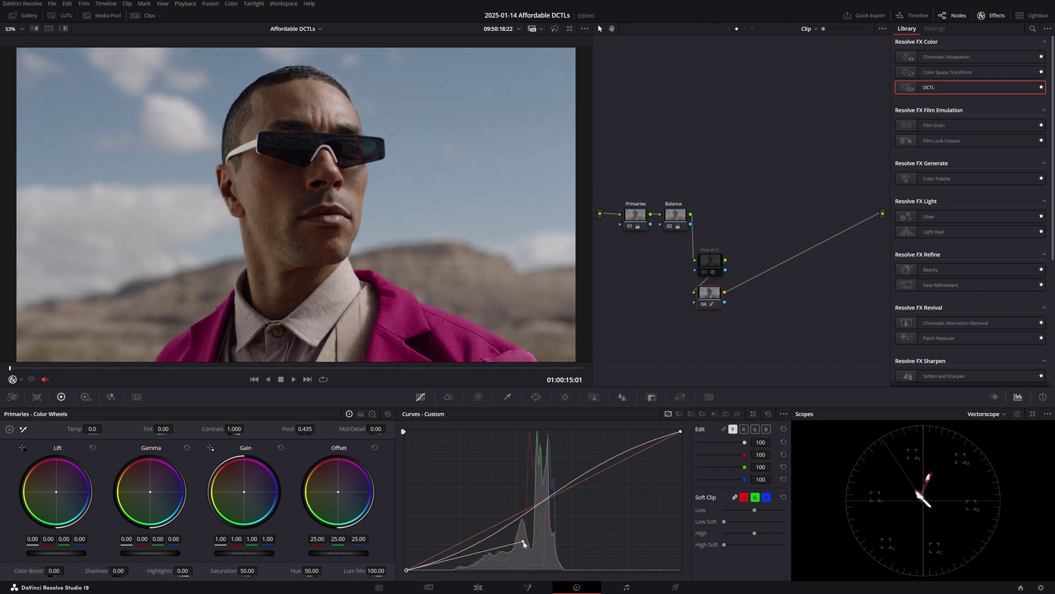
drag(555, 470, 526, 462)
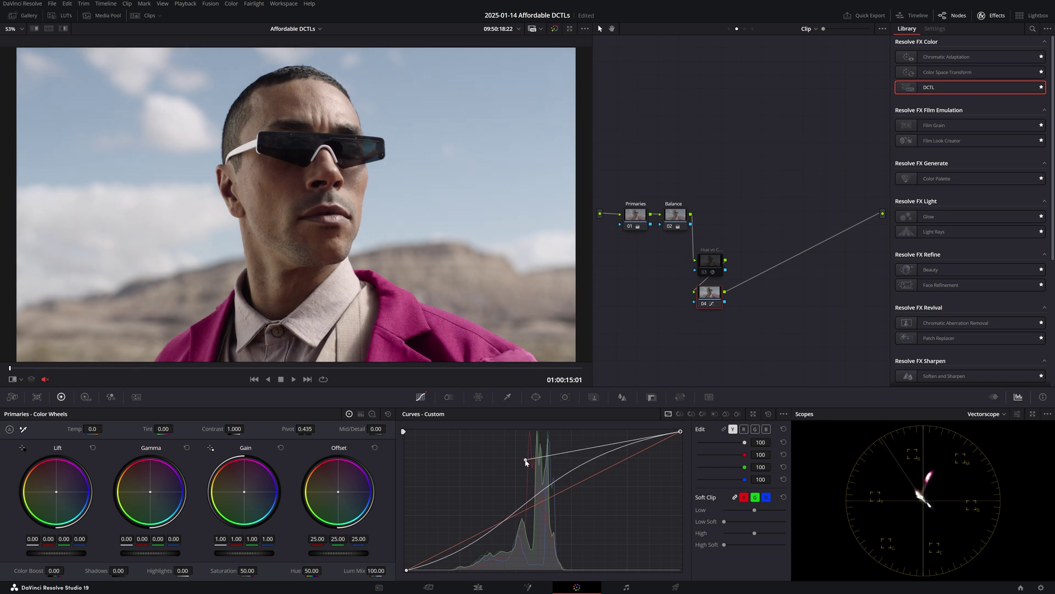
click(1034, 414)
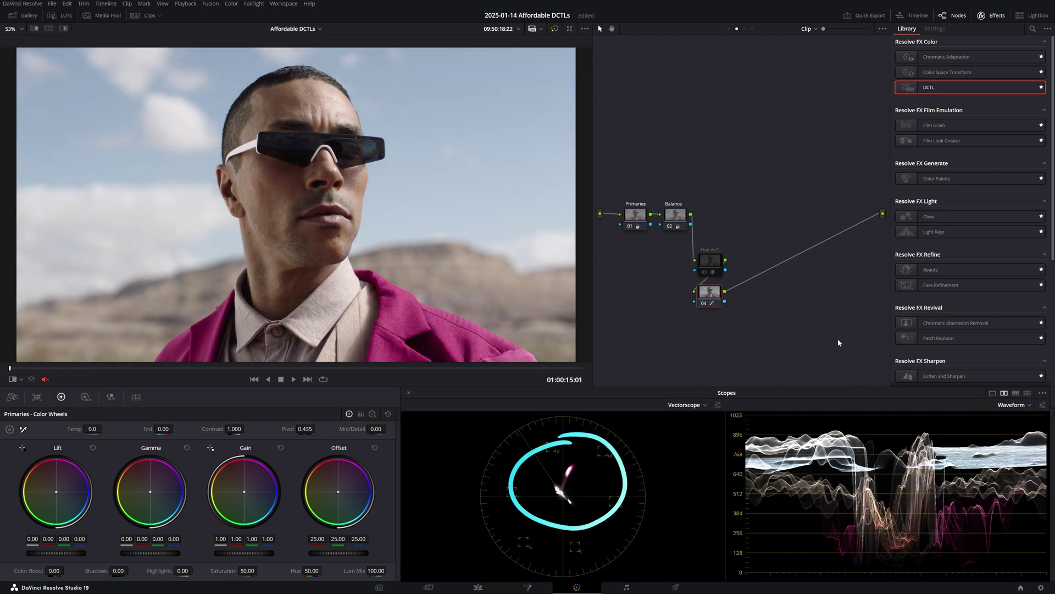
Step: Turn on the comparison wipe, reapply the DCTL to node 03, and add node 04 after it
key(ctrl+w)
key(ctrl+w)
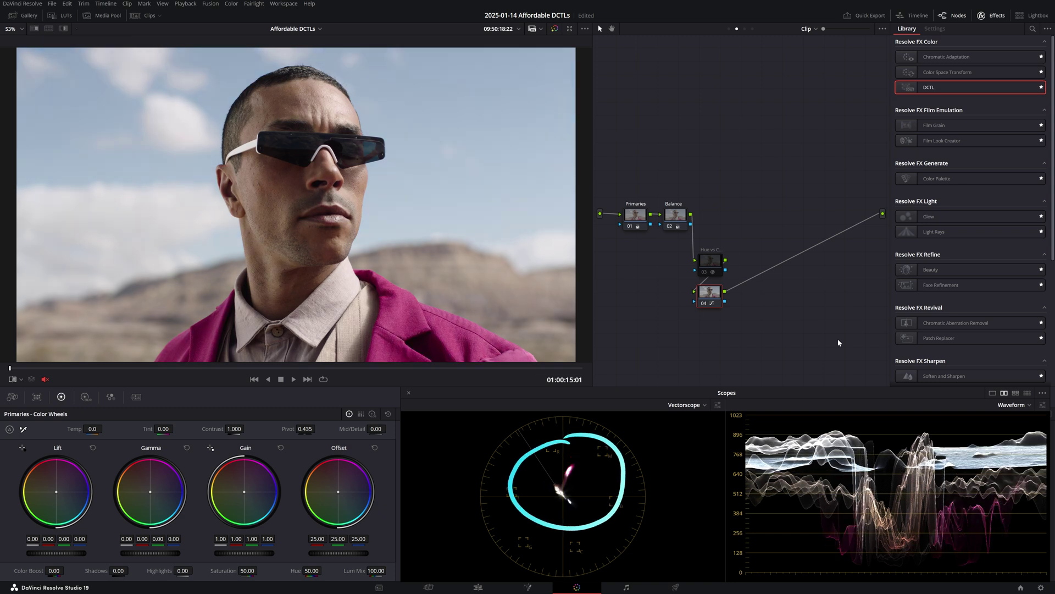
drag(714, 274, 711, 266)
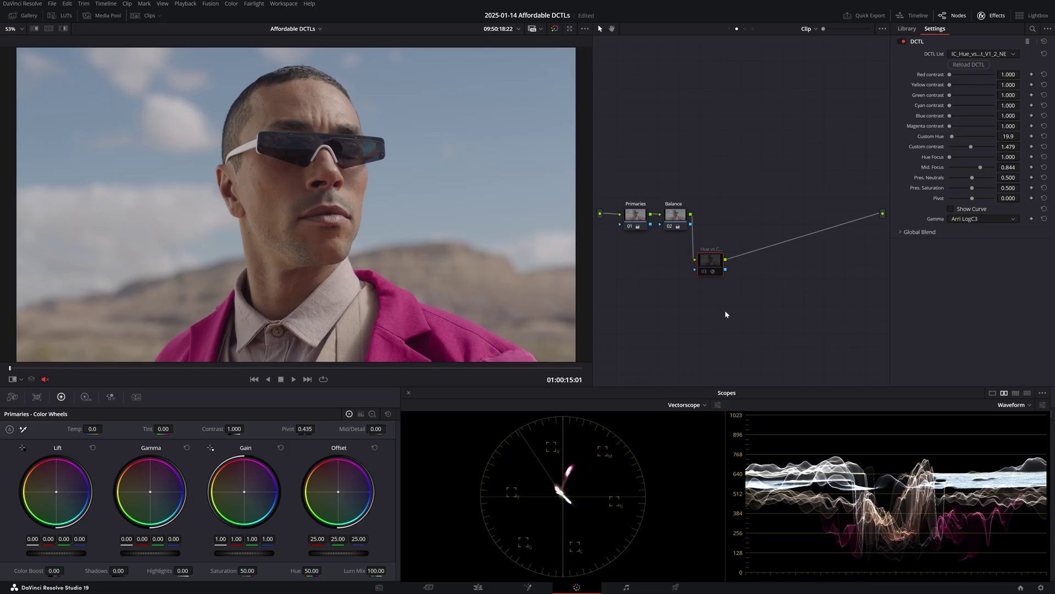
key(alt+s)
drag(746, 270, 711, 302)
text(Alternative)
Step: Confirm node 04's label, browse colour presets without applying, and view the HSL qualifier matte
key(Return)
click(408, 394)
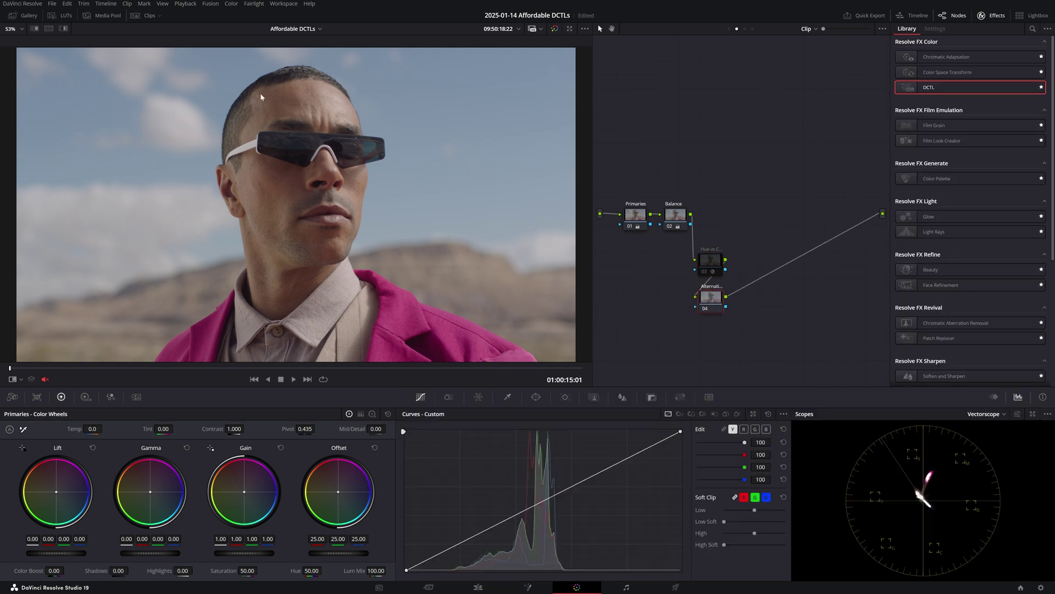
click(229, 4)
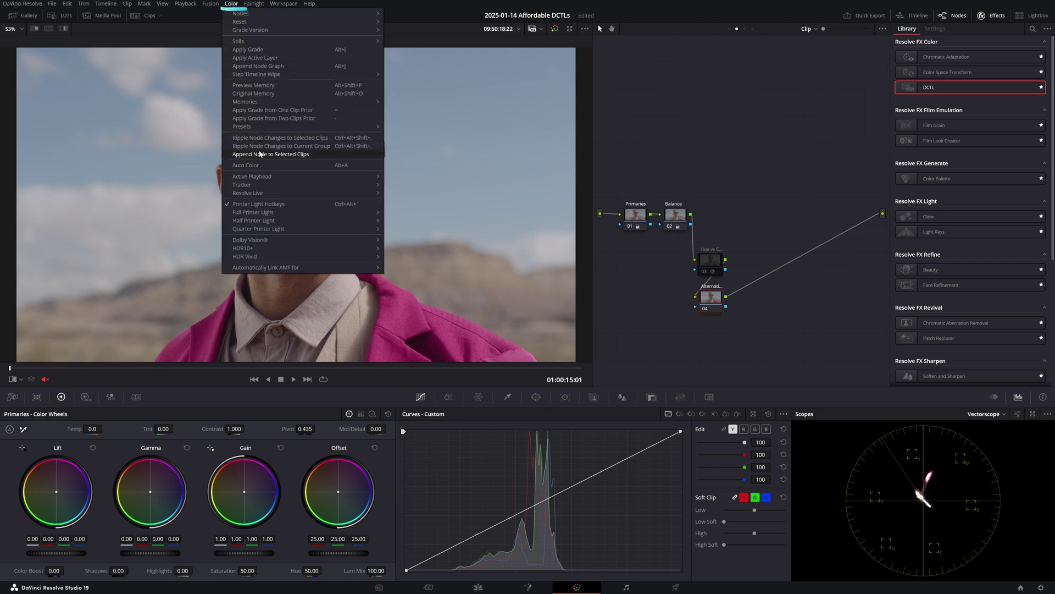
mouse_move(243, 126)
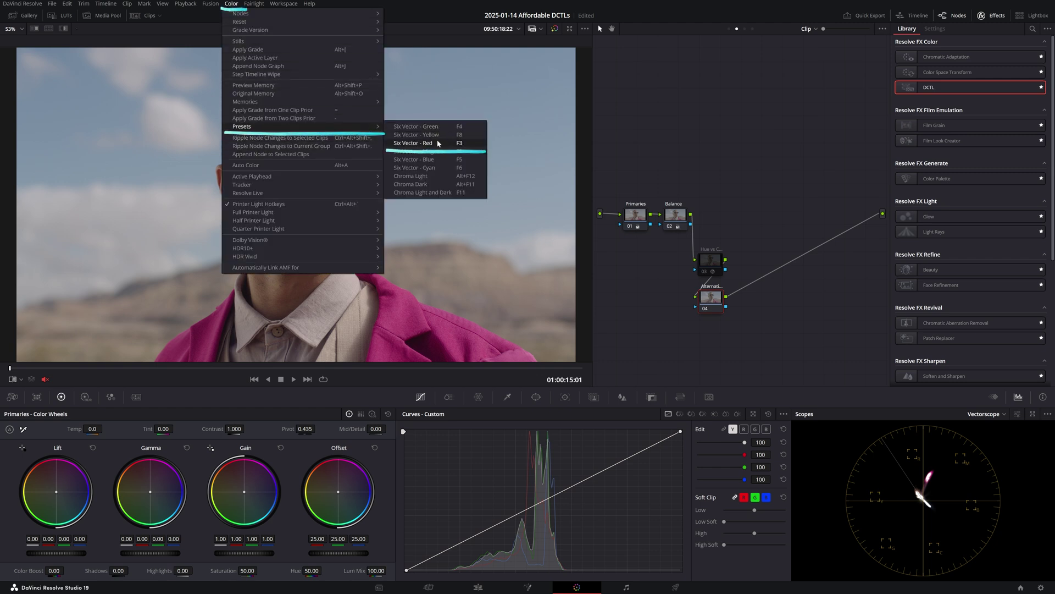
click(511, 212)
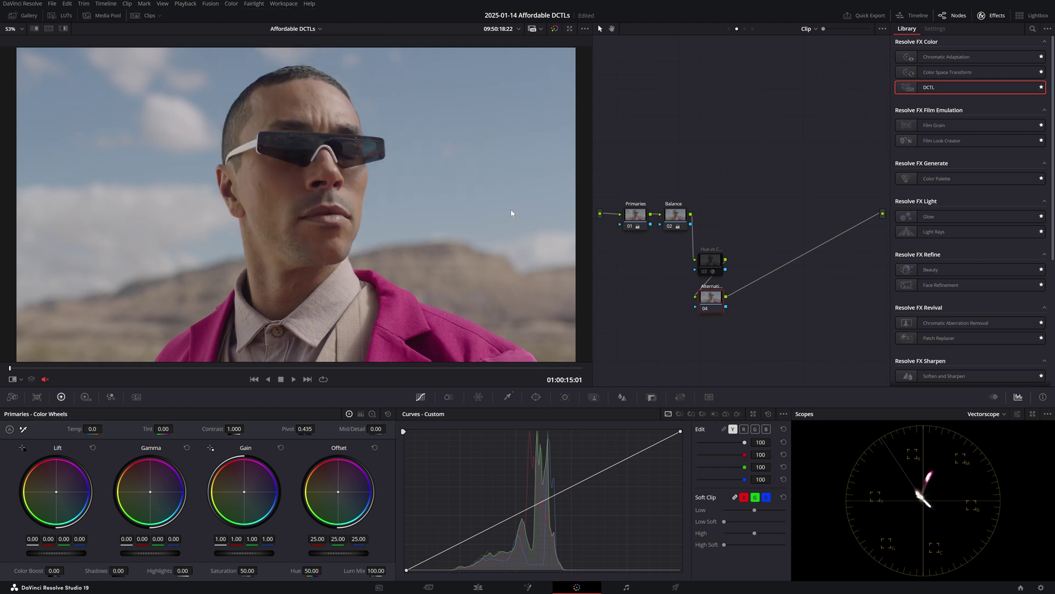
click(508, 398)
key(shift+h)
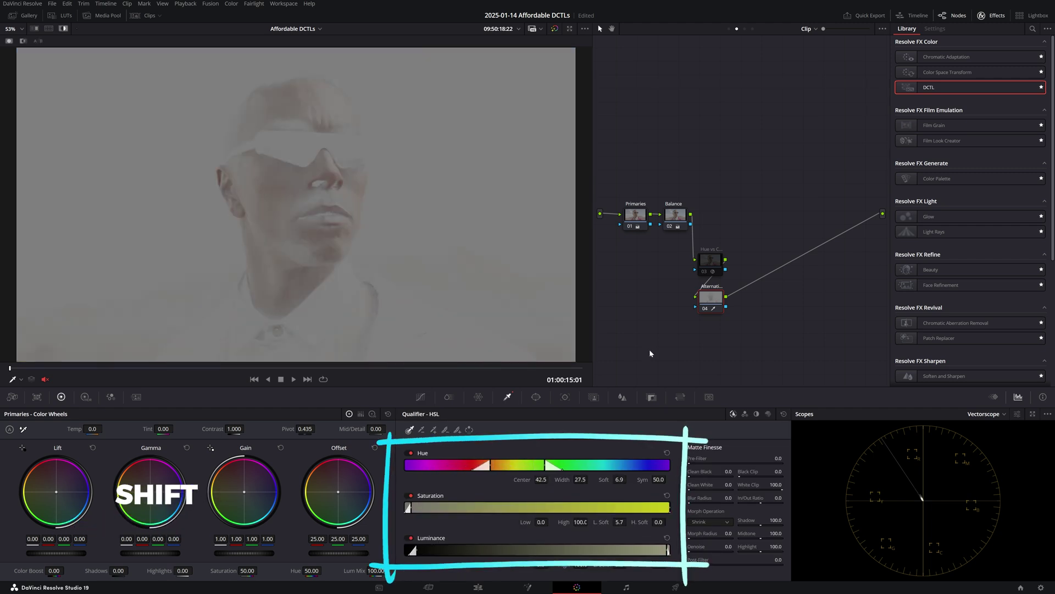
Step: Leave highlight mode, add contrast 1.112 at pivot 0.330 to the skin, and show full scopes
key(shift+h)
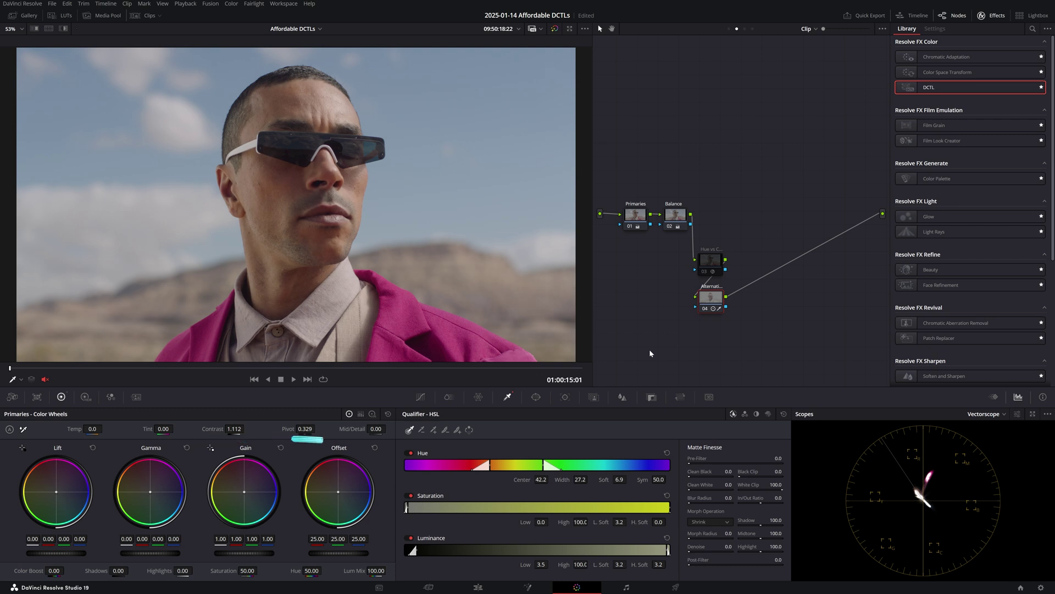
click(1034, 414)
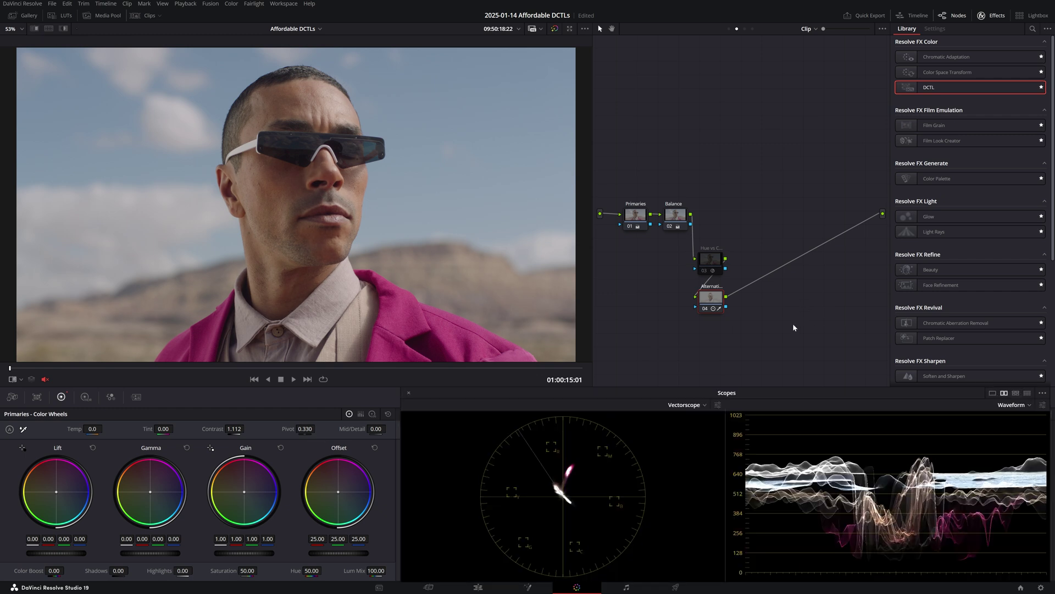
key(shift+h)
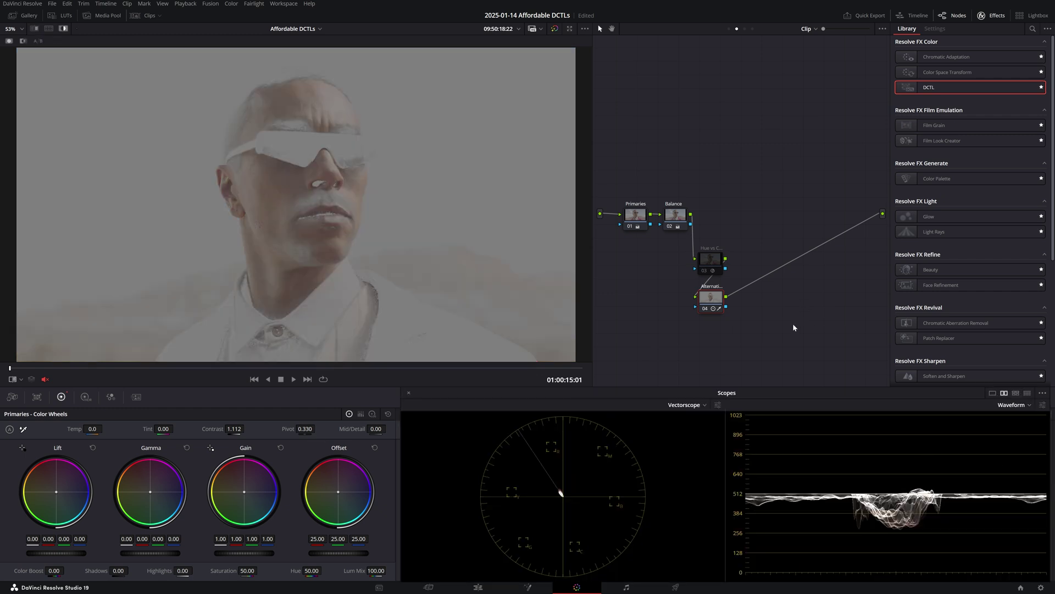
scroll(388, 247, up, 3)
scroll(389, 248, up, 2)
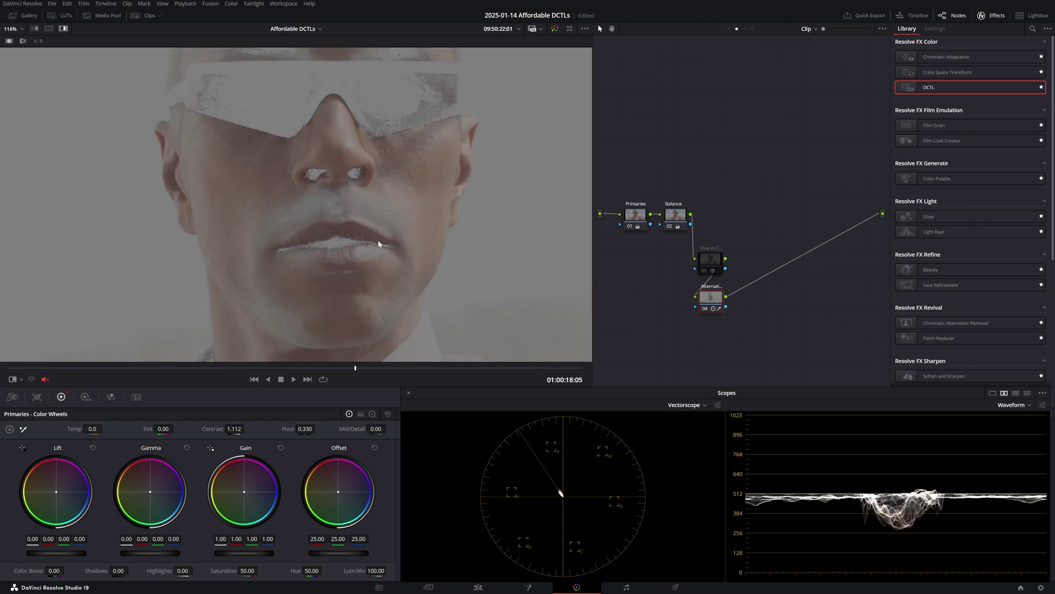
scroll(404, 269, up, 2)
mouse_move(403, 269)
mouse_down()
mouse_move(337, 138)
mouse_move(374, 166)
mouse_up()
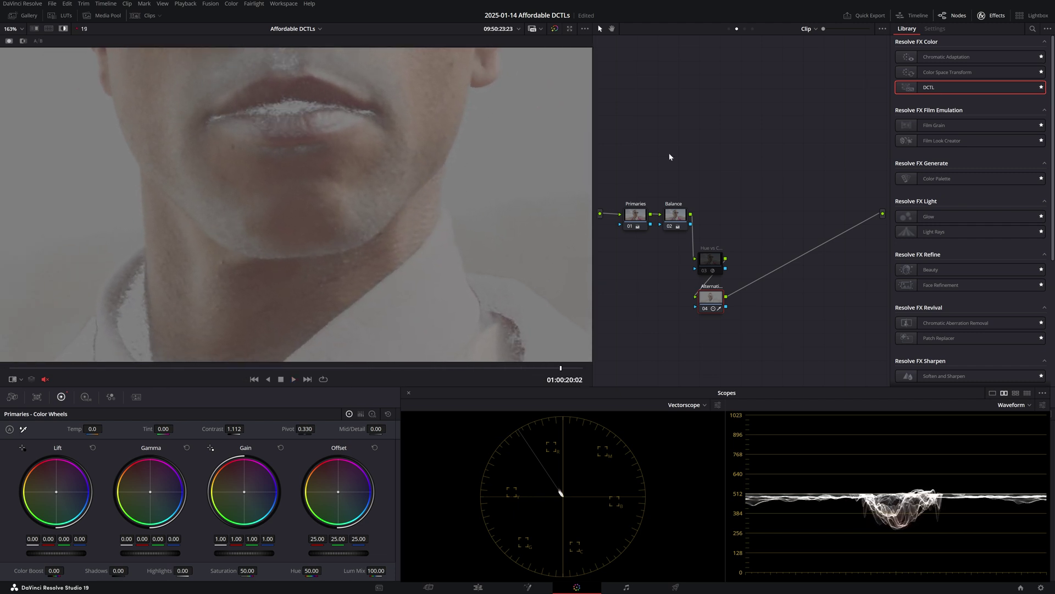
key(shift+z)
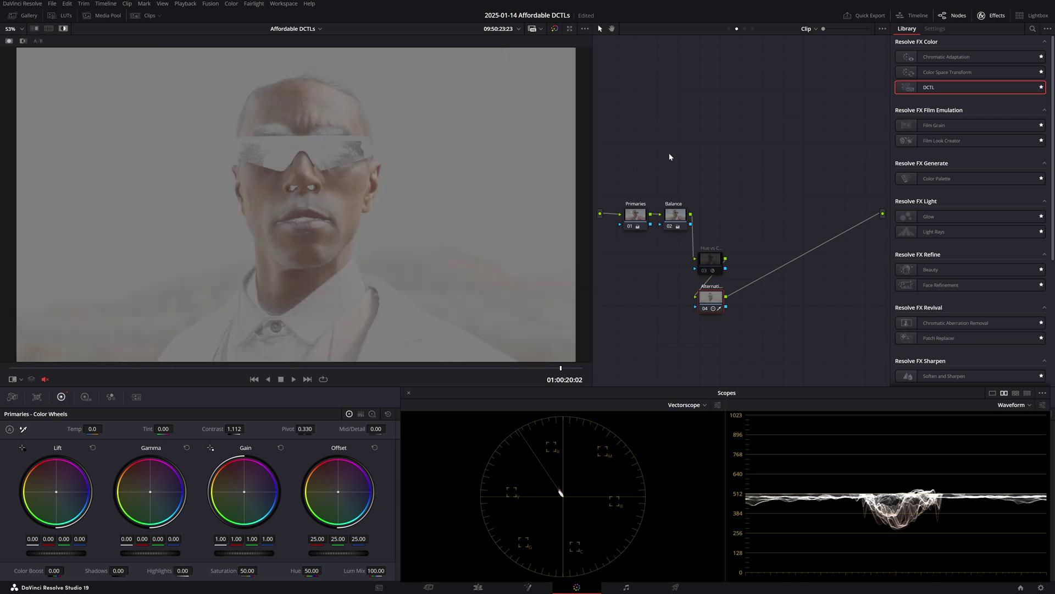
key(shift+h)
key(j)
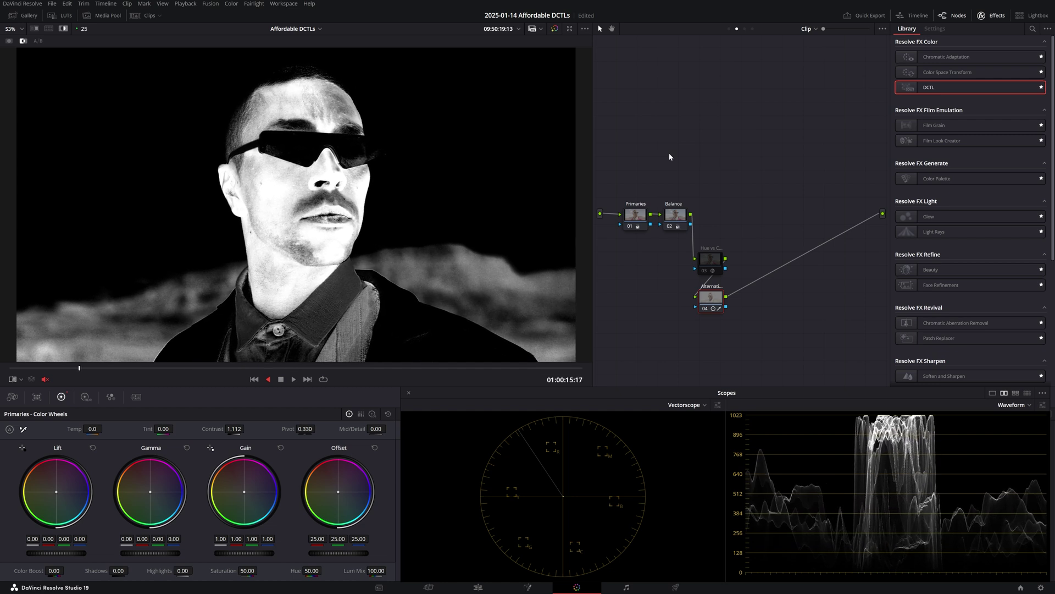
key(k)
key(shift+h)
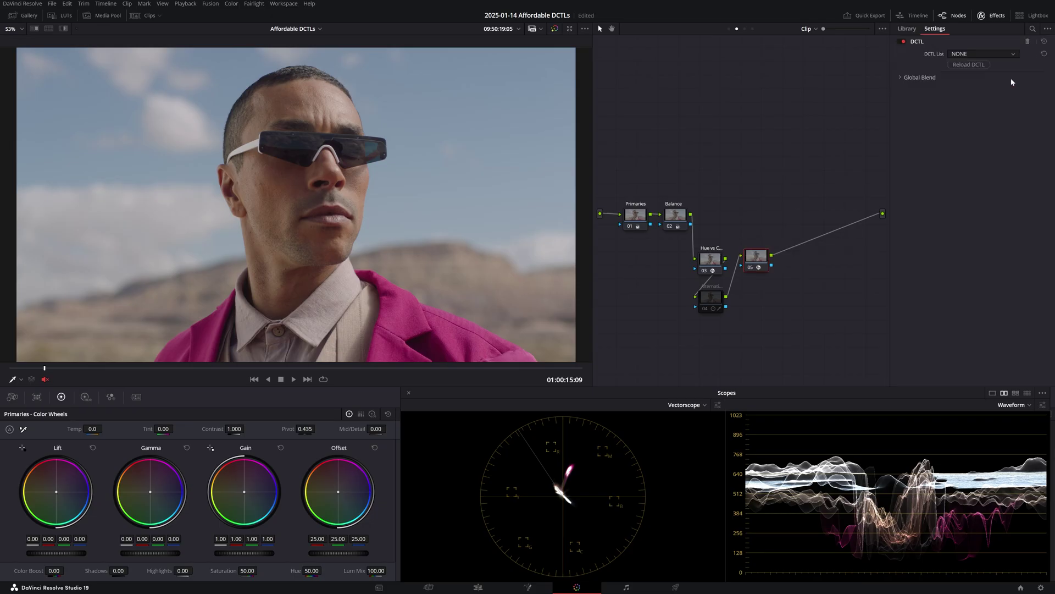
Step: Load IC_Filmic_Curve_V2 on node 05 and confirm its new label
click(981, 55)
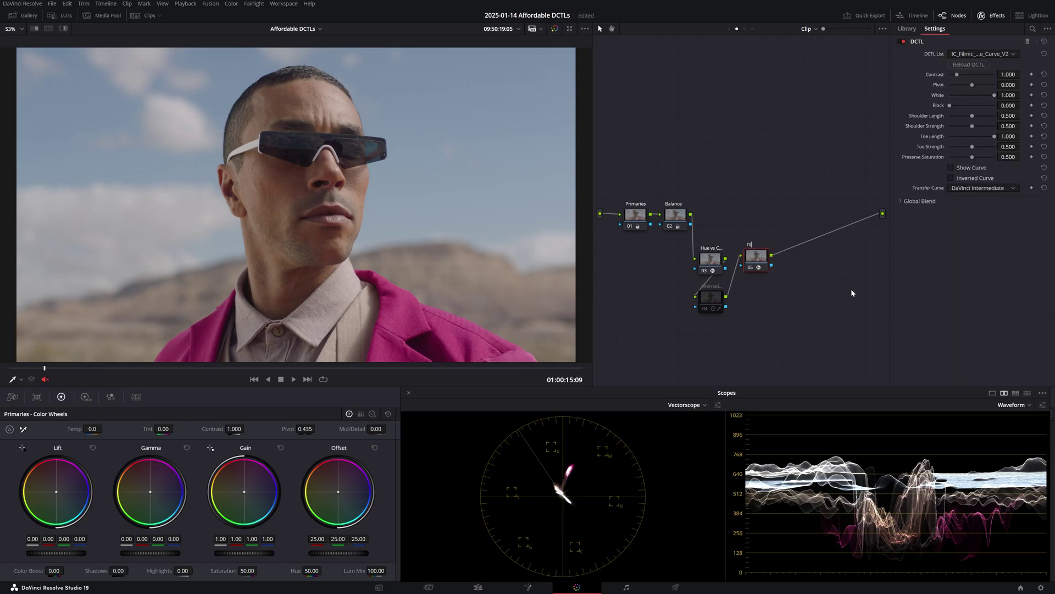
text(mic Tone Curve)
key(Return)
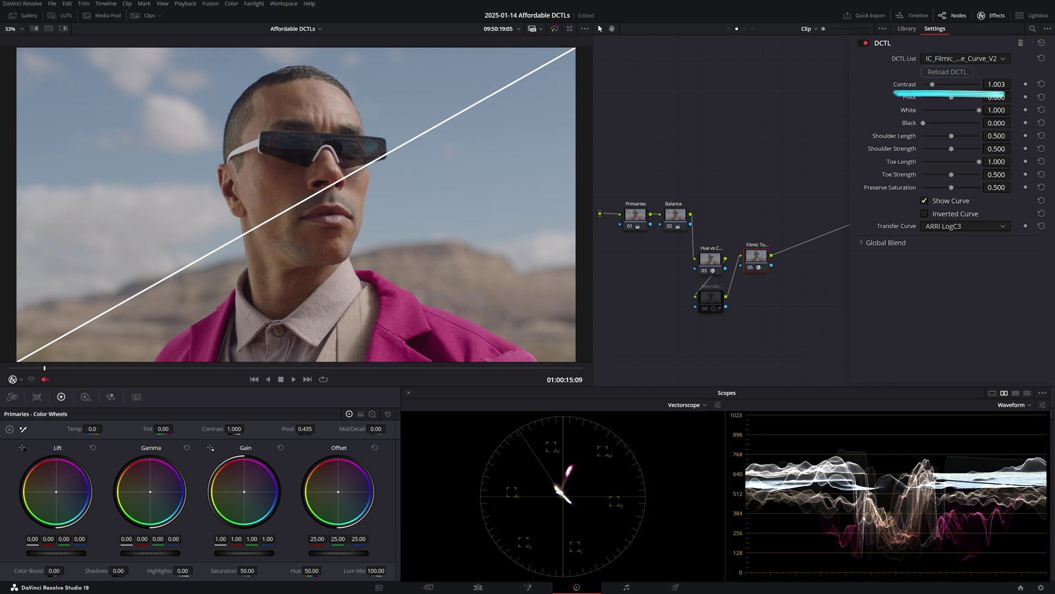
Step: Raise the Filmic Curve DCTL contrast to 1.169
mouse_move(933, 84)
mouse_down()
mouse_move(966, 109)
mouse_move(931, 109)
mouse_move(942, 122)
mouse_move(965, 122)
mouse_up()
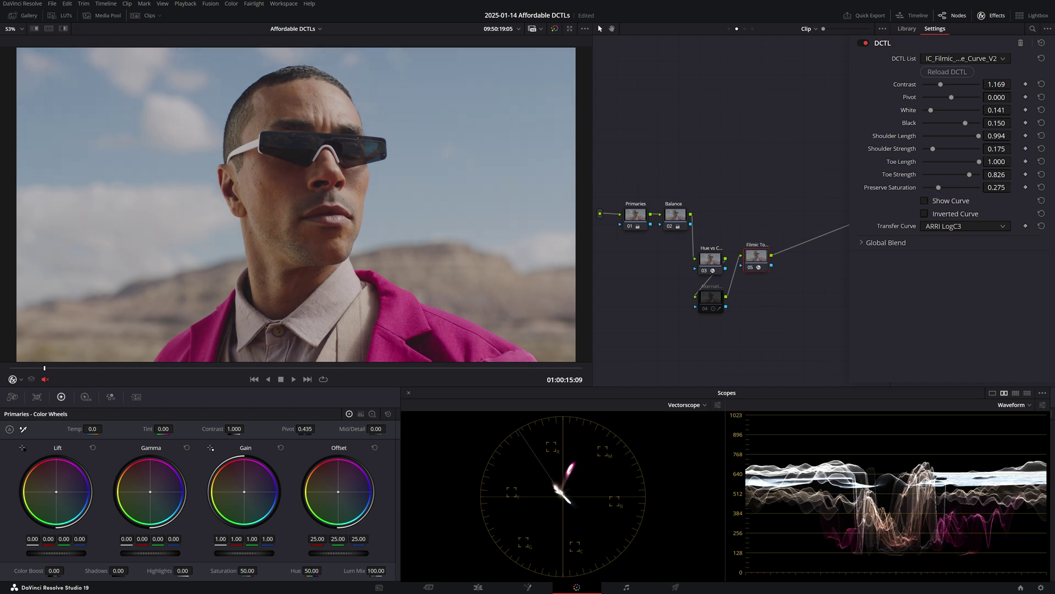
Step: Re-enable node 05, the Filmic Tone Curve node
key(ctrl+d)
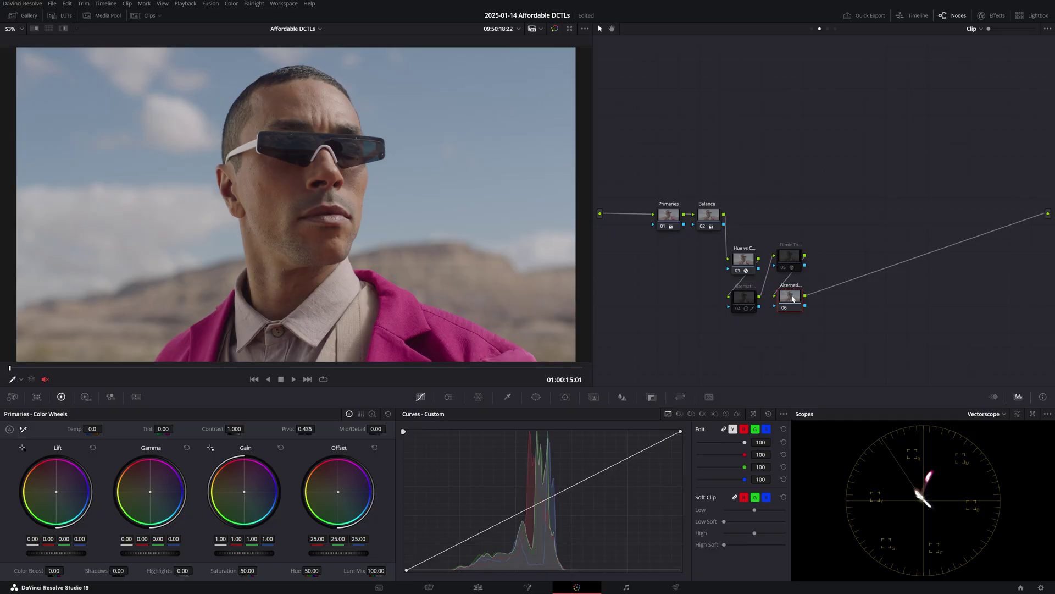
Step: Switch to the Arri LogC grey chart clip and sample its 18% grey level
key(Down)
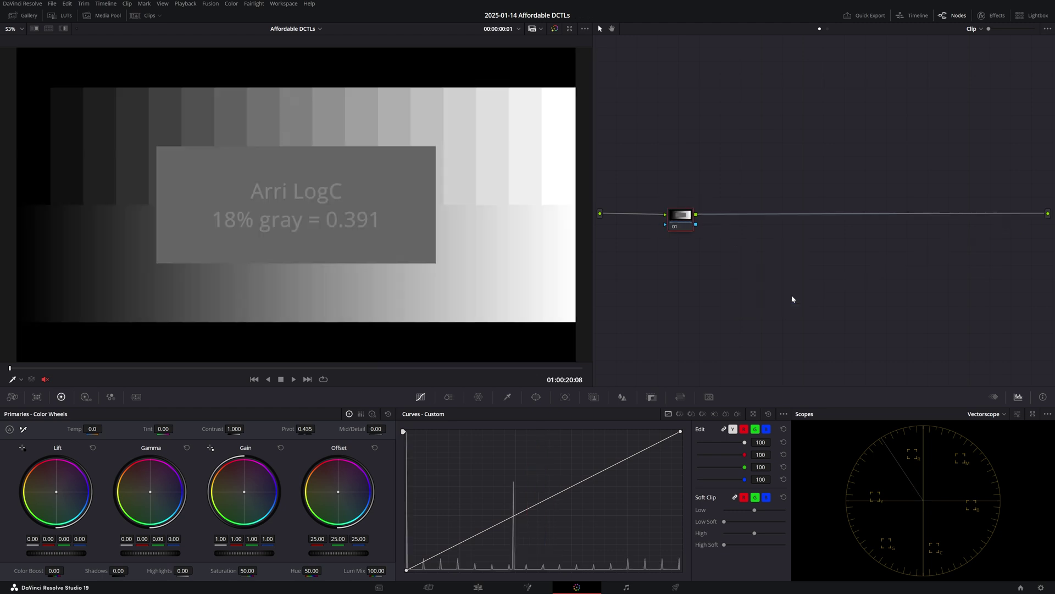
click(22, 379)
click(46, 405)
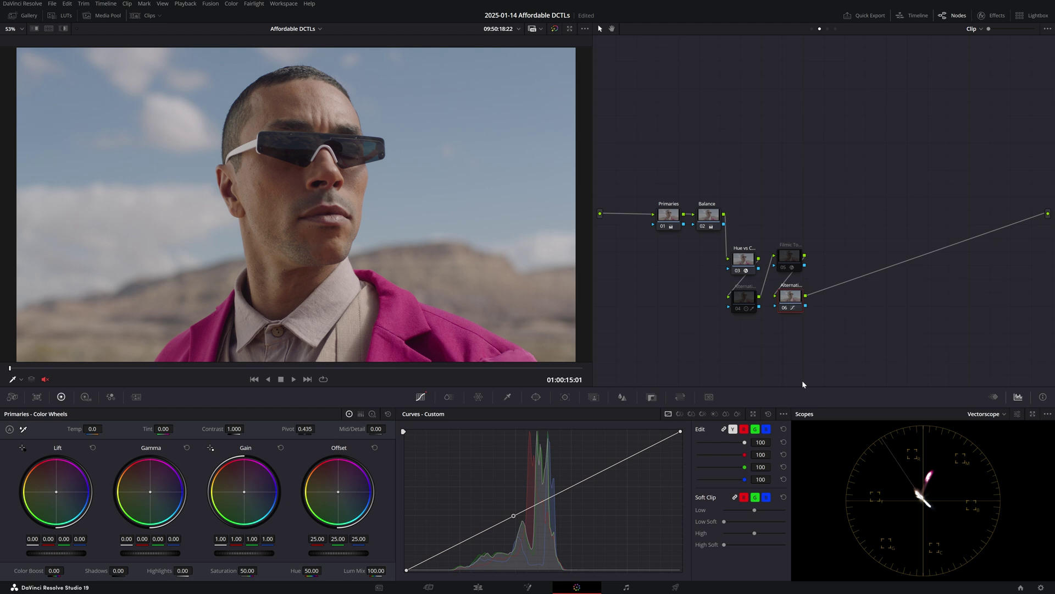
Step: Add default anchors to node 06's curve, pull the highlights down and lift the blacks
click(788, 417)
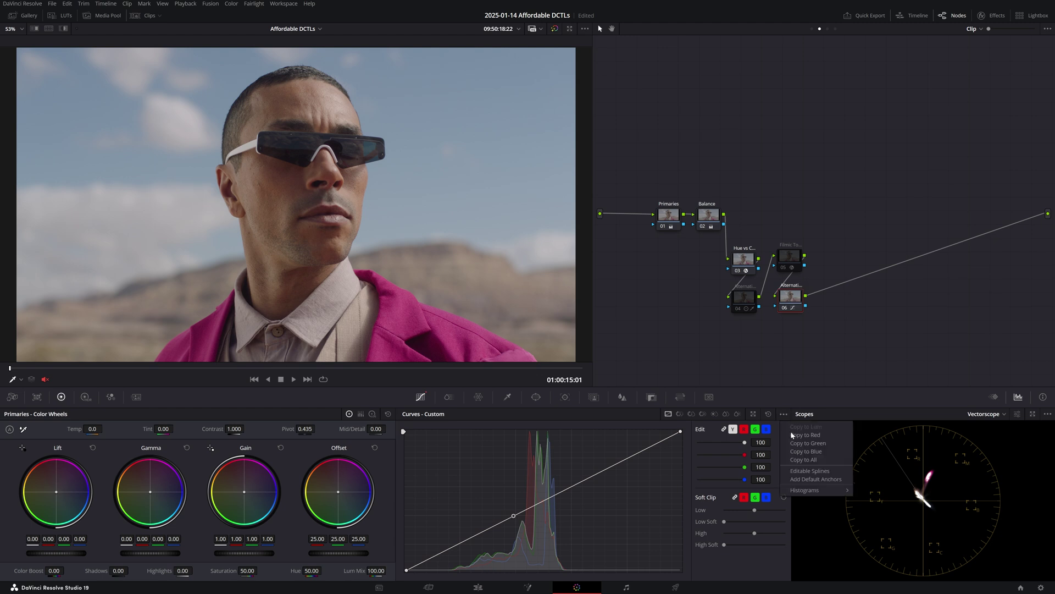
click(800, 469)
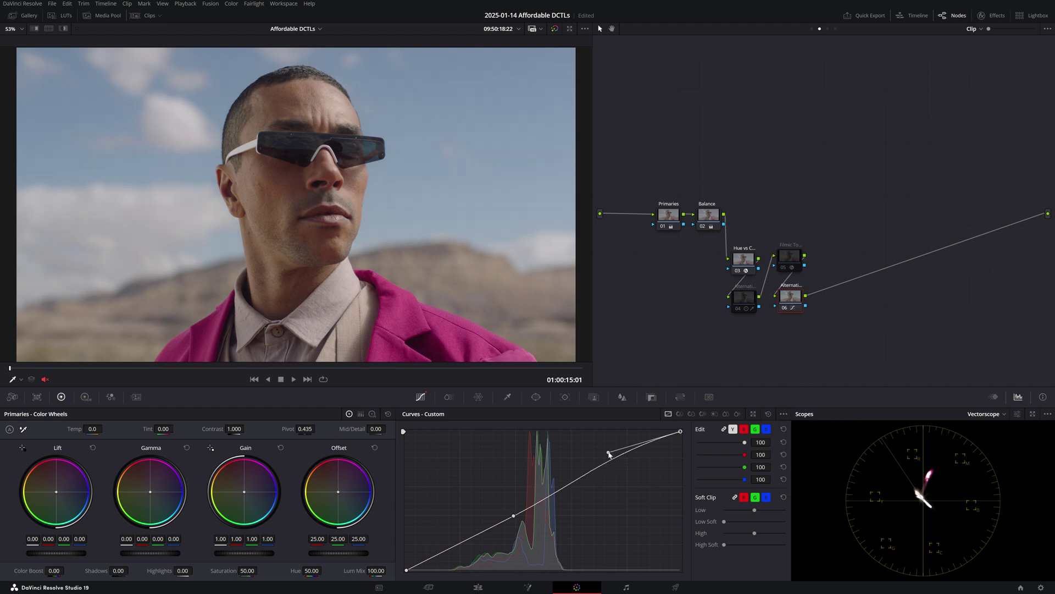
drag(682, 431, 680, 484)
drag(624, 459, 604, 488)
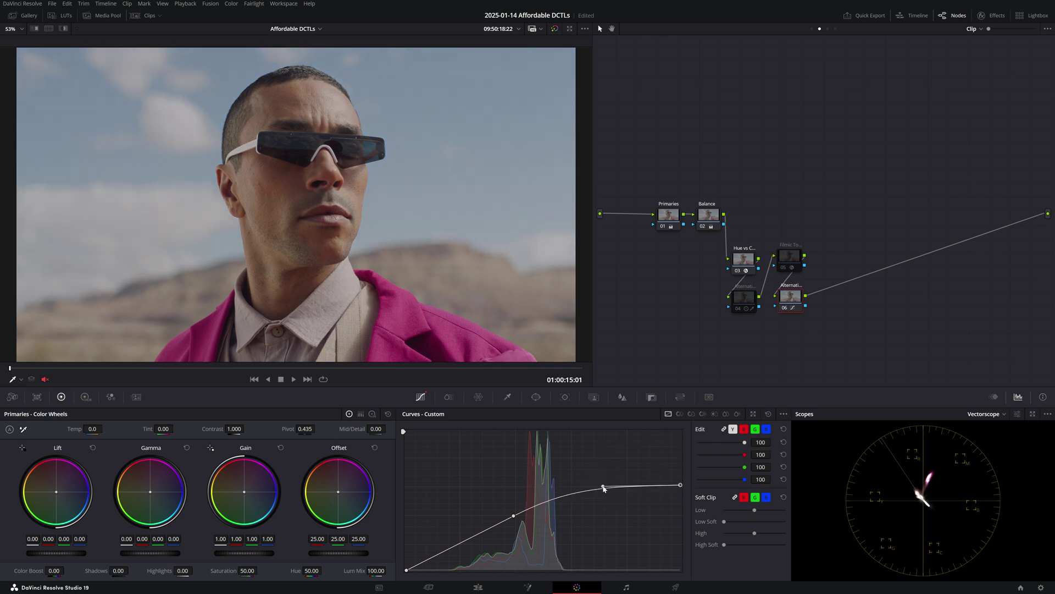
click(442, 550)
mouse_move(407, 570)
mouse_down()
mouse_move(407, 544)
mouse_move(484, 543)
mouse_up()
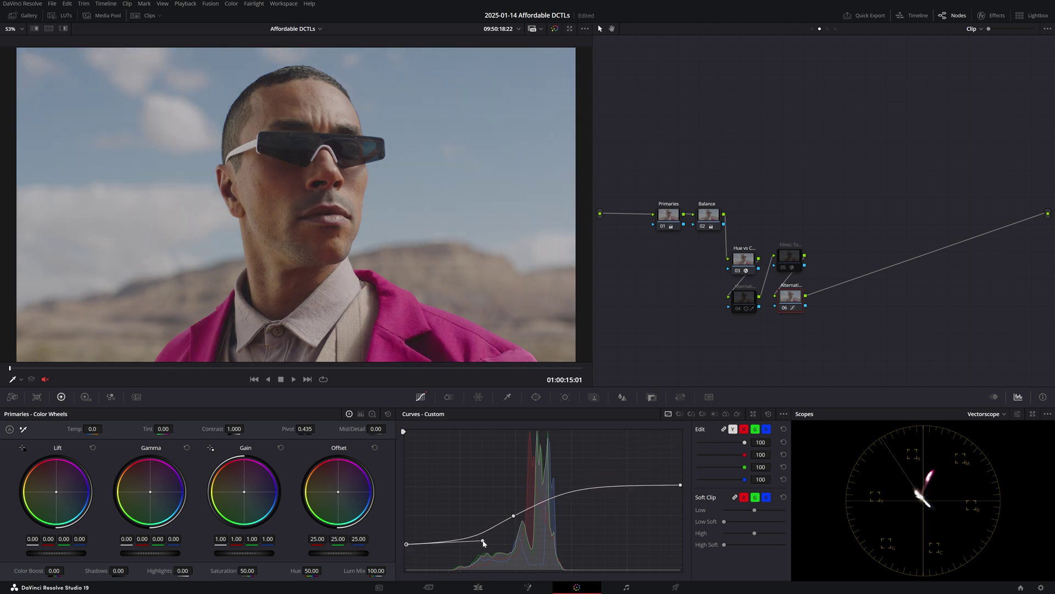
Step: Show the full scopes and toggle node 06 on and off to compare
click(1034, 415)
key(ctrl+d)
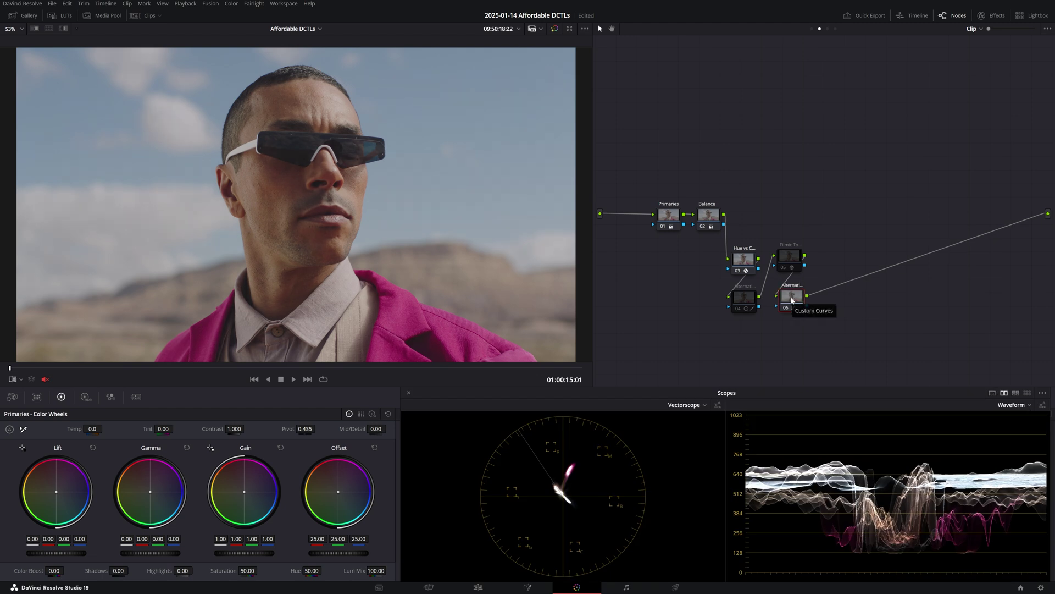
key(ctrl+d)
key(ctrl+d)
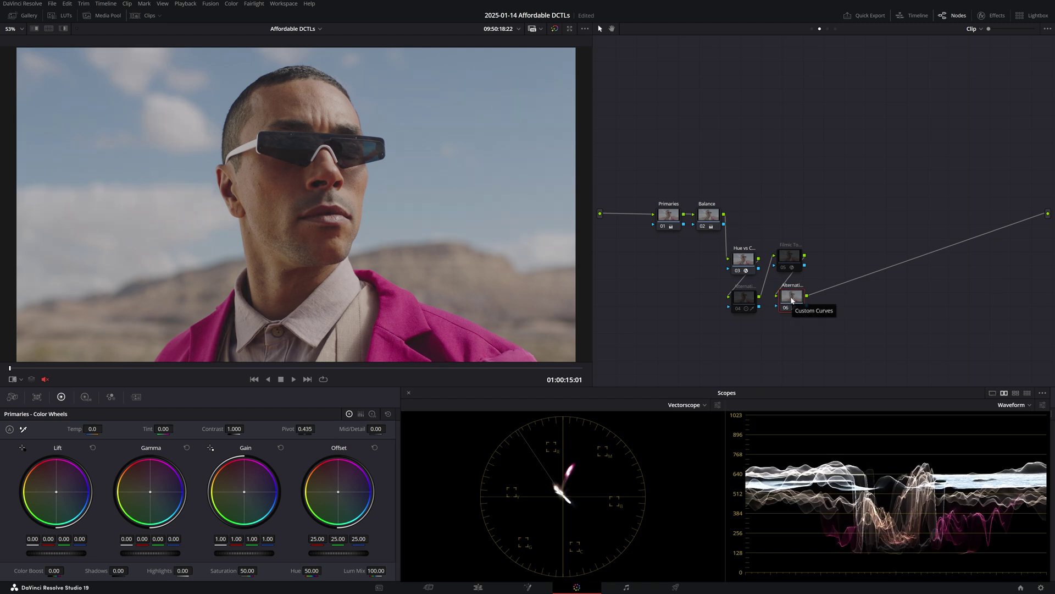
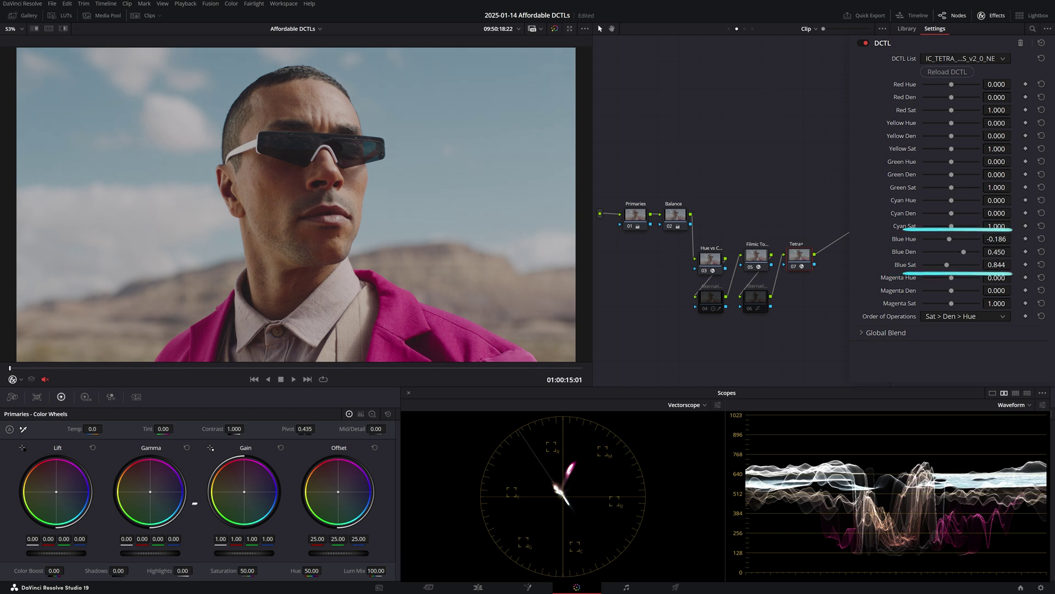
Step: Switch off the Tetra+ node to compare against the softened magenta jacket
key(ctrl+d)
key(ctrl+d)
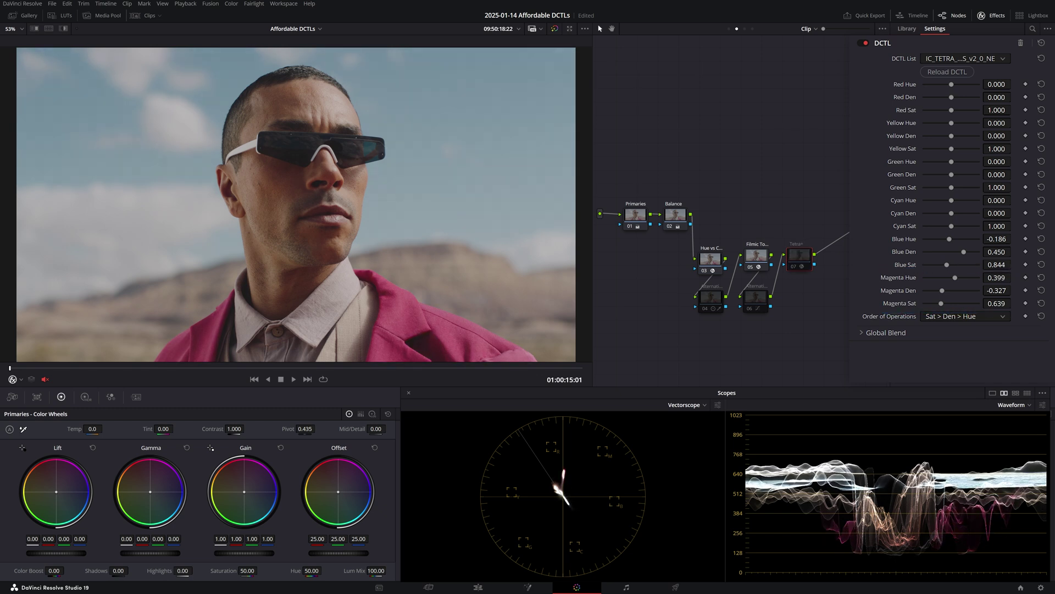
Step: Toggle the Tetra+ node off and back on to compare the softened magenta look
key(ctrl+d)
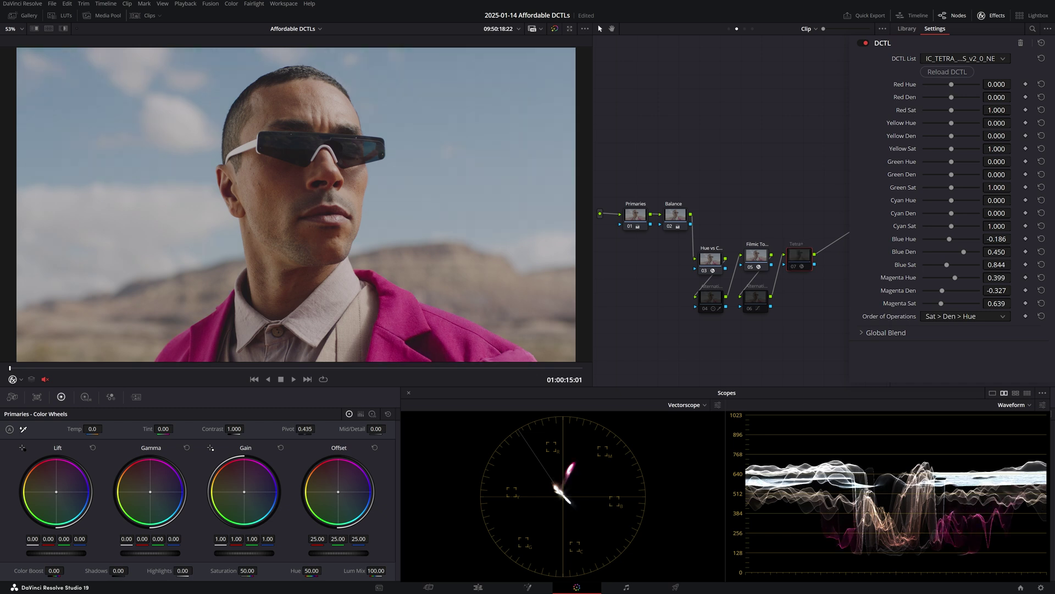
key(ctrl+d)
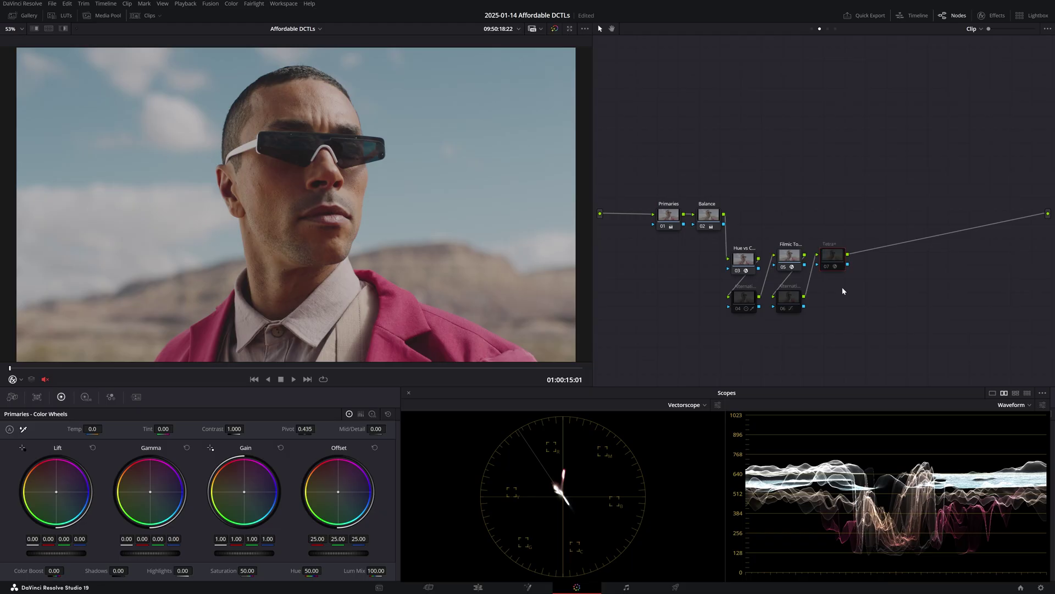
Step: Add node 08 below Tetra+, float the scopes over the node graph, and show Hue vs Hue curves
key(alt+s)
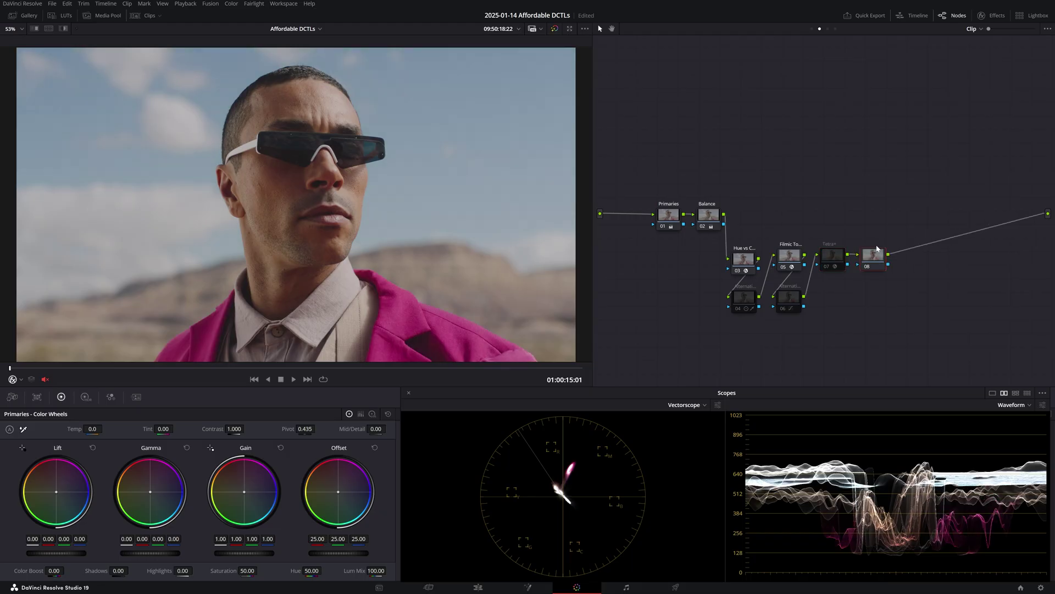
drag(872, 256, 835, 295)
text(ALternati...)
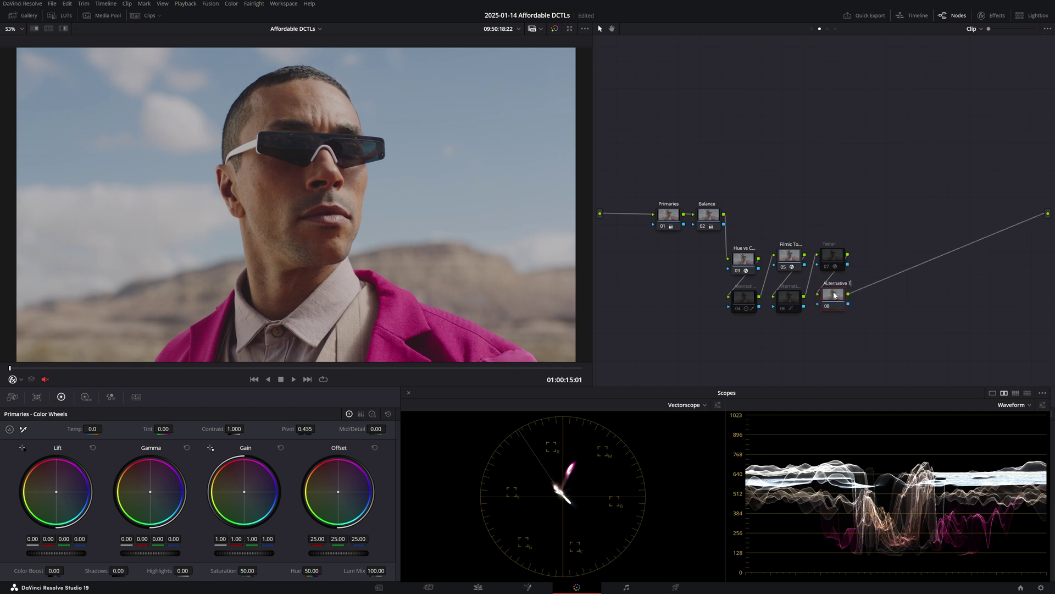
key(ctrl+shift+w)
drag(652, 53, 801, 46)
click(679, 413)
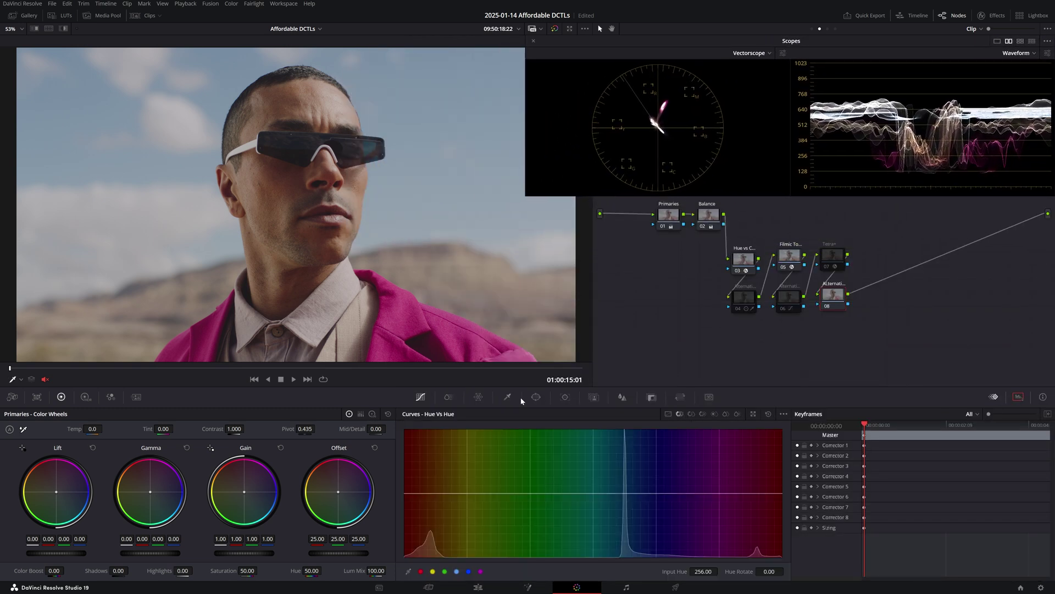